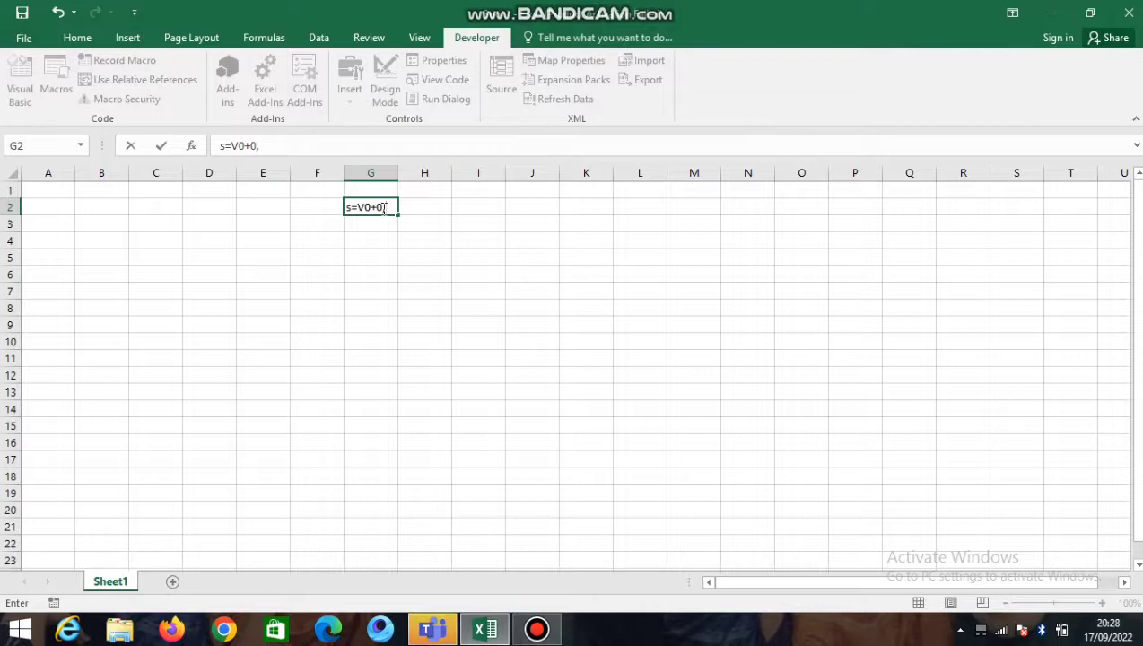
Step: Complete cell G2 with the text s=V0+0,5*a*t^2 and widen column G to fit it
{"action": "type", "text": "*a*t^2"}
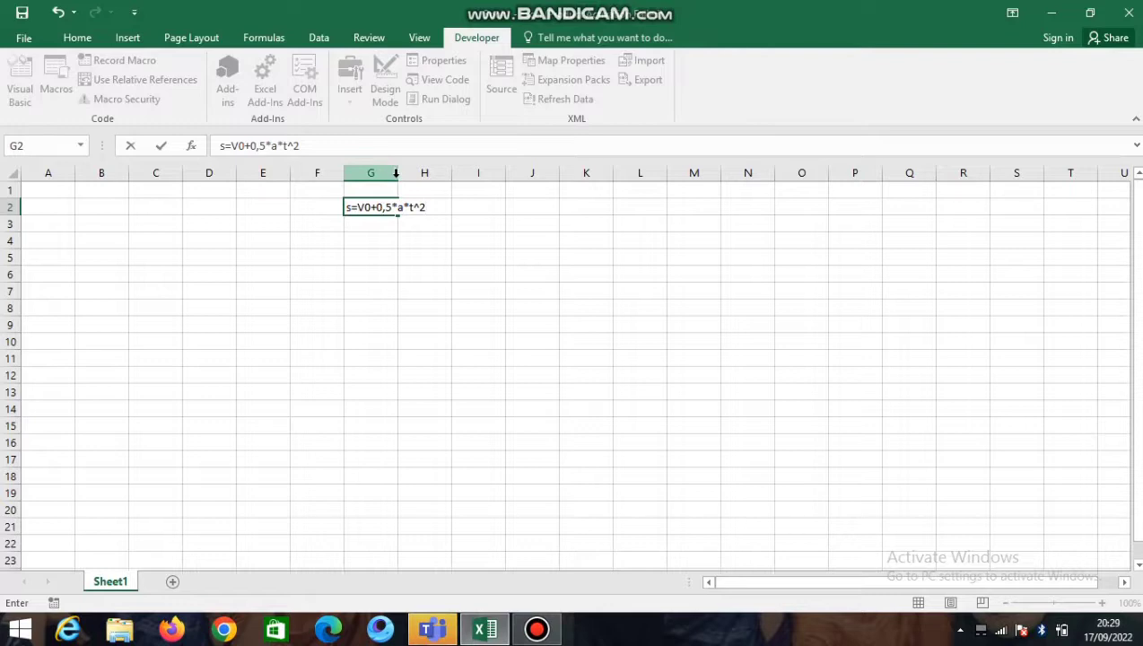
{"action": "left_click", "coordinate": [392, 172]}
{"action": "left_click_drag", "start_coordinate": [399, 176], "coordinate": [451, 172]}
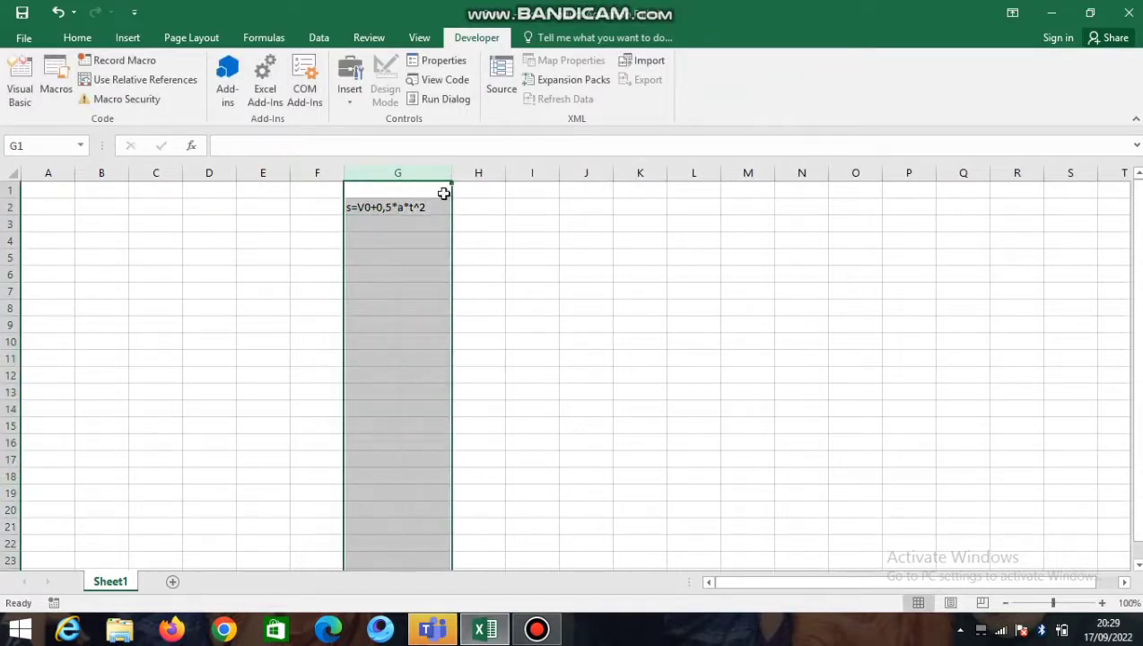
{"action": "left_click", "coordinate": [431, 226]}
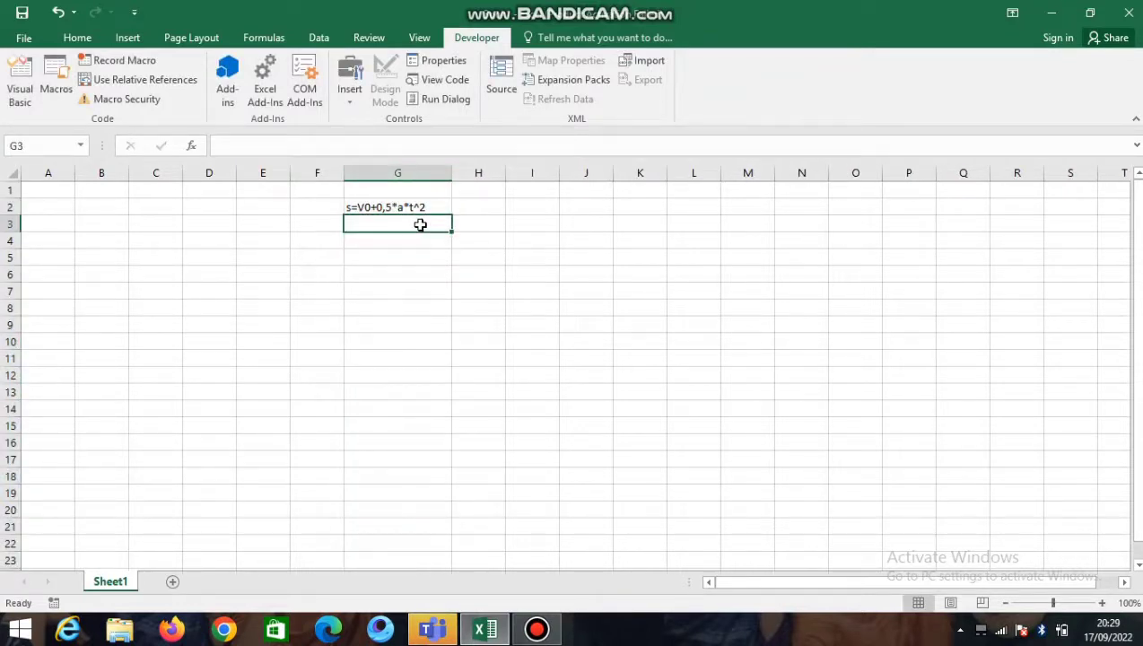
Step: Enter the text h=0,5*g*t^2 in cell G4
{"action": "left_click", "coordinate": [397, 239]}
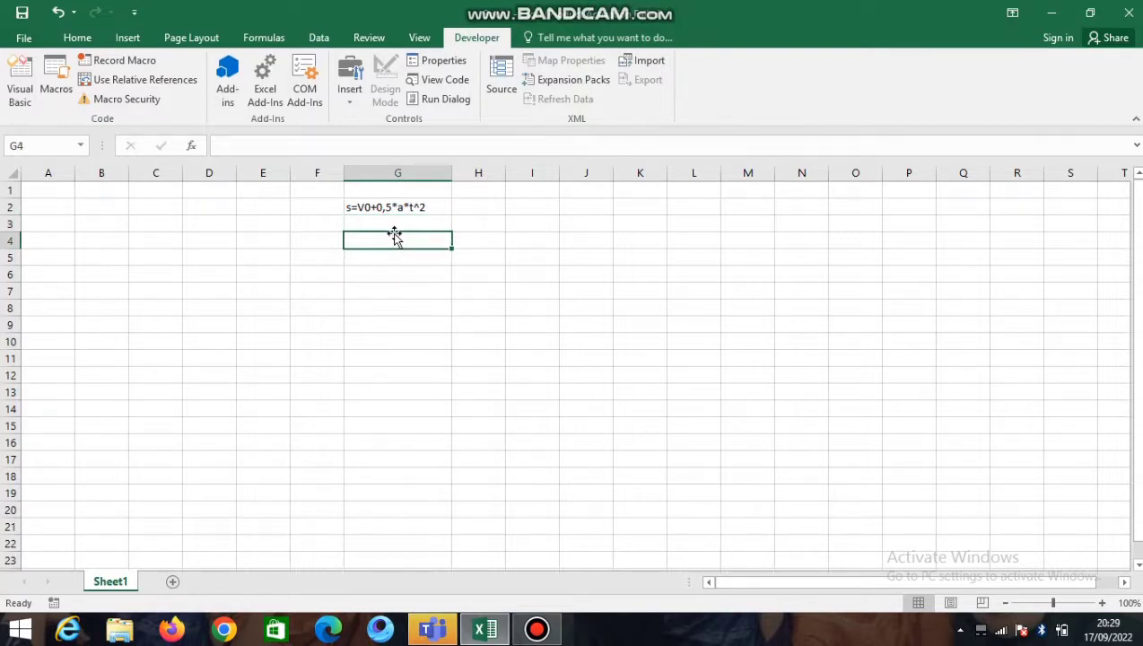
{"action": "type", "text": "h=0"}
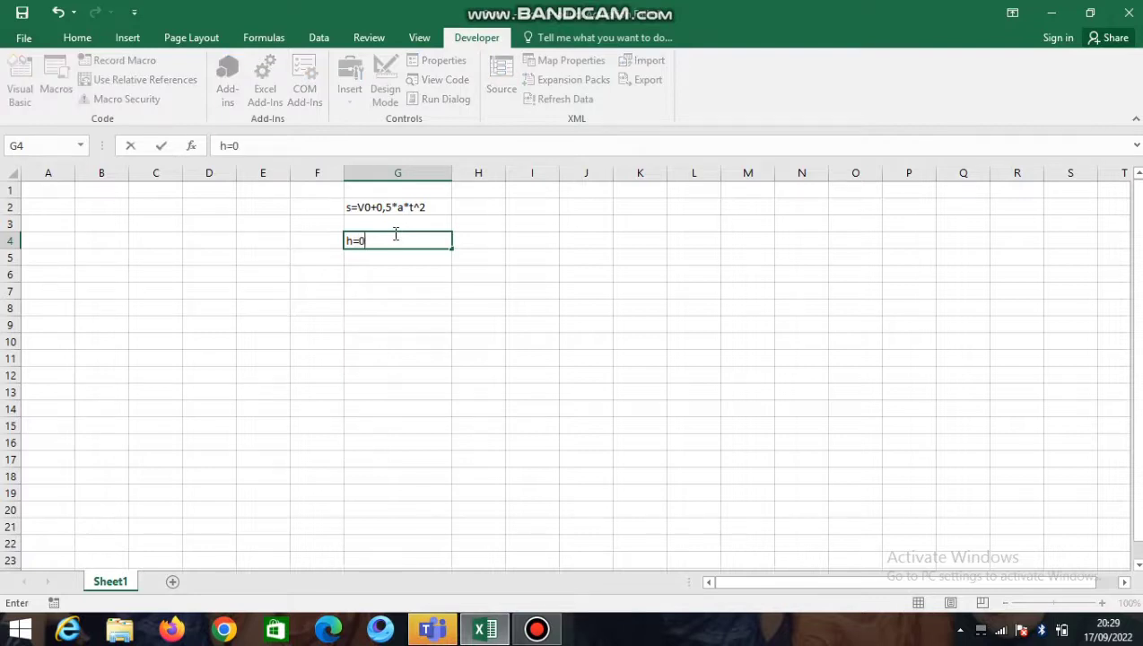
{"action": "type", "text": ",5*g*t^2"}
{"action": "left_click", "coordinate": [428, 245]}
{"action": "left_click", "coordinate": [536, 628]}
{"action": "left_click", "coordinate": [395, 249]}
{"action": "left_click", "coordinate": [392, 253]}
{"action": "left_click", "coordinate": [350, 244]}
{"action": "left_click", "coordinate": [342, 243]}
{"action": "left_click", "coordinate": [435, 241]}
{"action": "double_click", "coordinate": [434, 241]}
{"action": "left_click", "coordinate": [421, 252]}
{"action": "double_click", "coordinate": [429, 244]}
{"action": "left_click_drag", "start_coordinate": [429, 243], "coordinate": [334, 244]}
{"action": "left_click", "coordinate": [323, 241]}
{"action": "left_click", "coordinate": [379, 271]}
{"action": "left_click", "coordinate": [400, 240]}
{"action": "left_click", "coordinate": [329, 241]}
{"action": "left_click", "coordinate": [537, 628]}
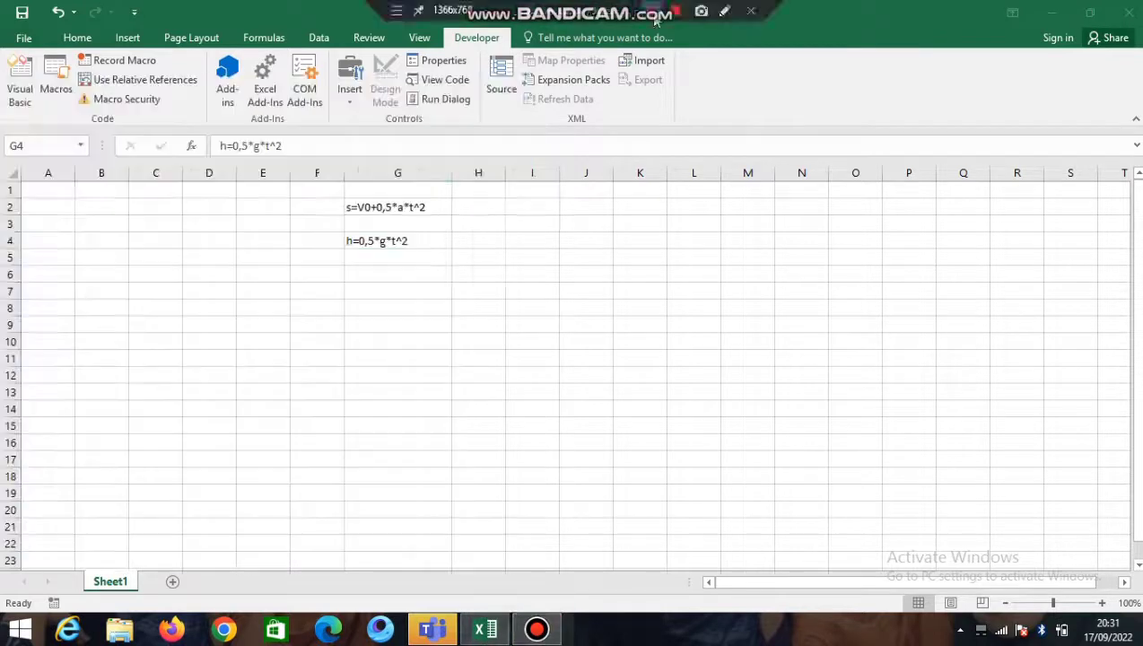
Step: Move the h=0,5*g*t^2 text from cell G4 to F4
{"action": "left_click", "coordinate": [399, 262]}
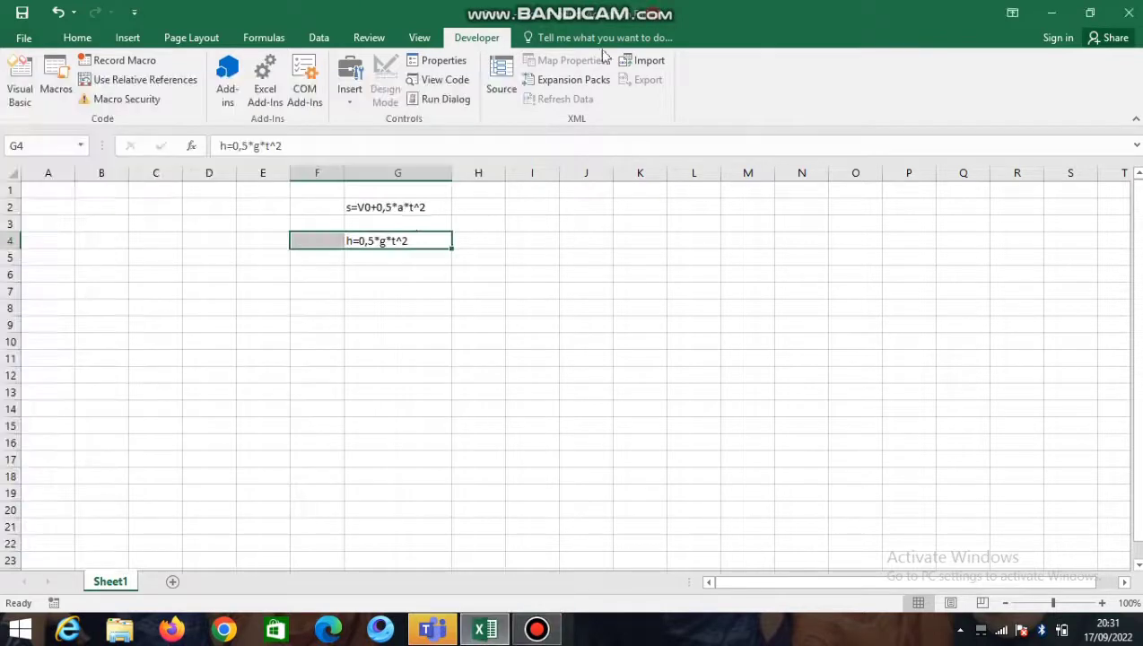
{"action": "left_click", "coordinate": [403, 245]}
{"action": "left_click_drag", "start_coordinate": [401, 249], "coordinate": [323, 237]}
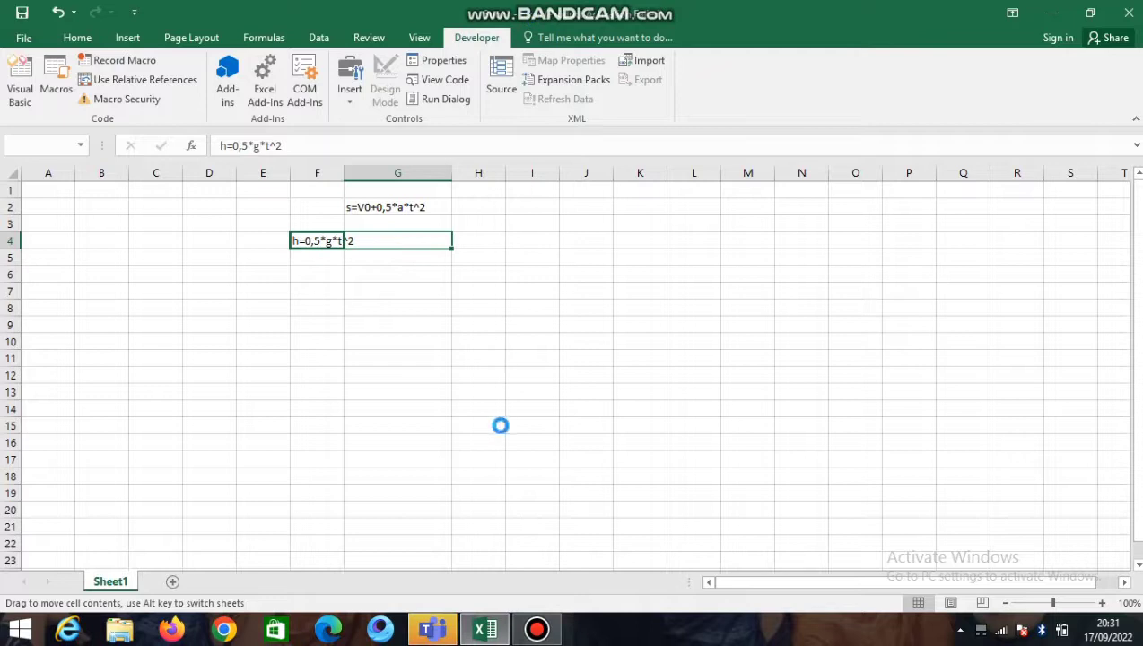
{"action": "left_click", "coordinate": [536, 628]}
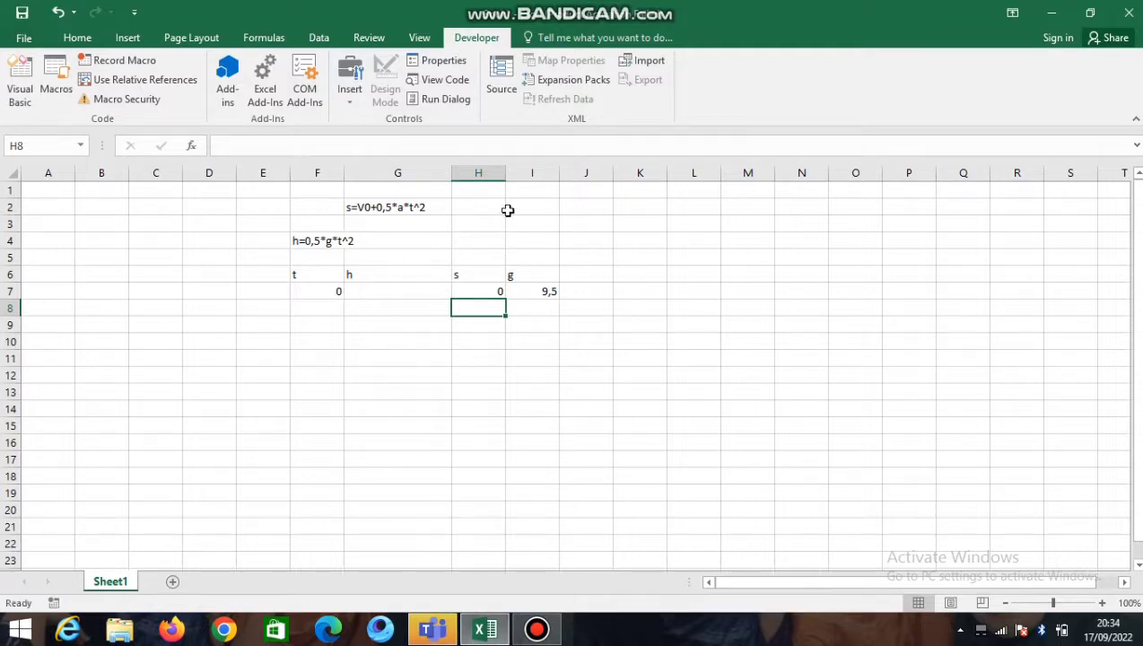
{"action": "mouse_move", "coordinate": [545, 633]}
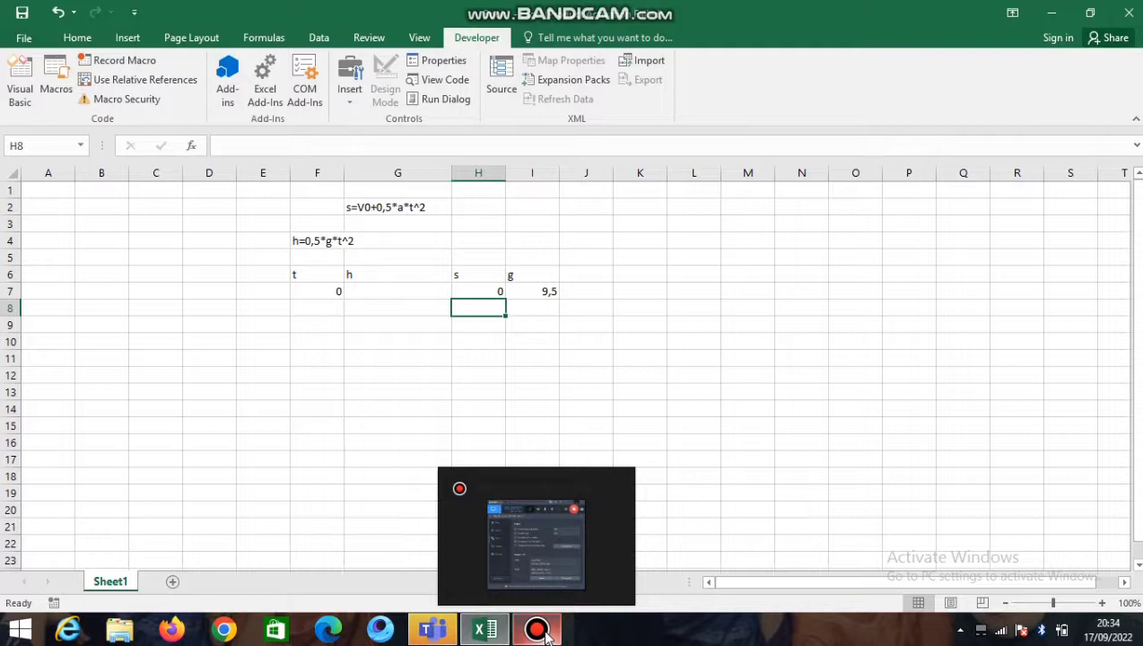
{"action": "left_click", "coordinate": [538, 631]}
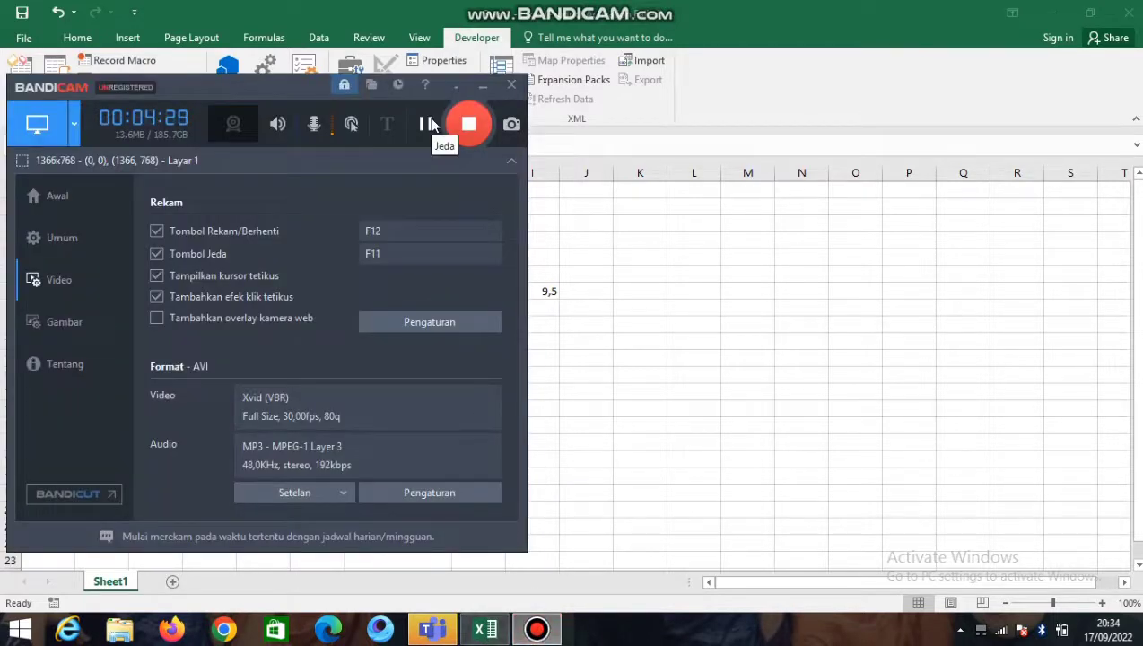
{"action": "left_click", "coordinate": [485, 87]}
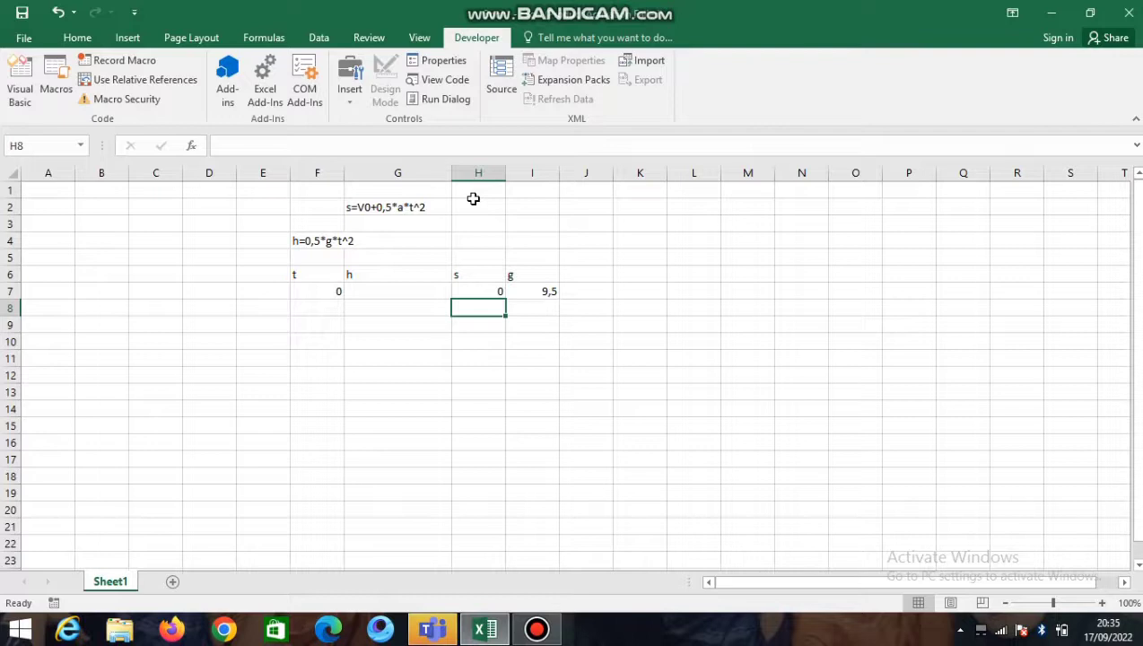
Step: Enter the height formula =0,5*I7*F7^2 in cell G7 under the h heading
{"action": "left_click", "coordinate": [364, 294]}
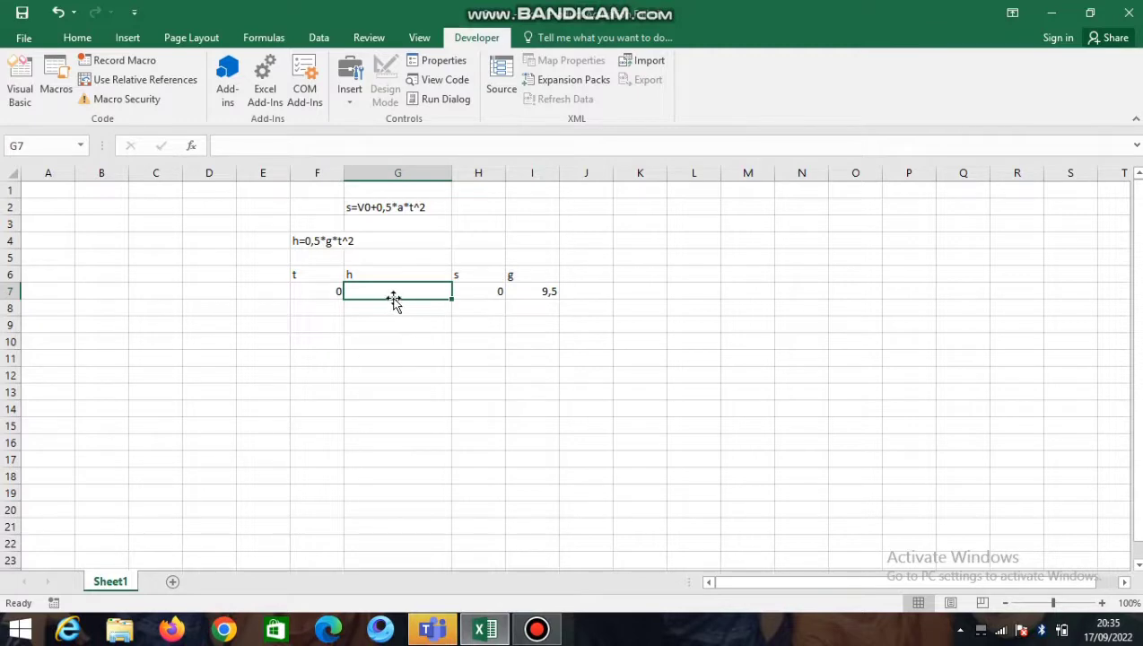
{"action": "type", "text": "=0,5"}
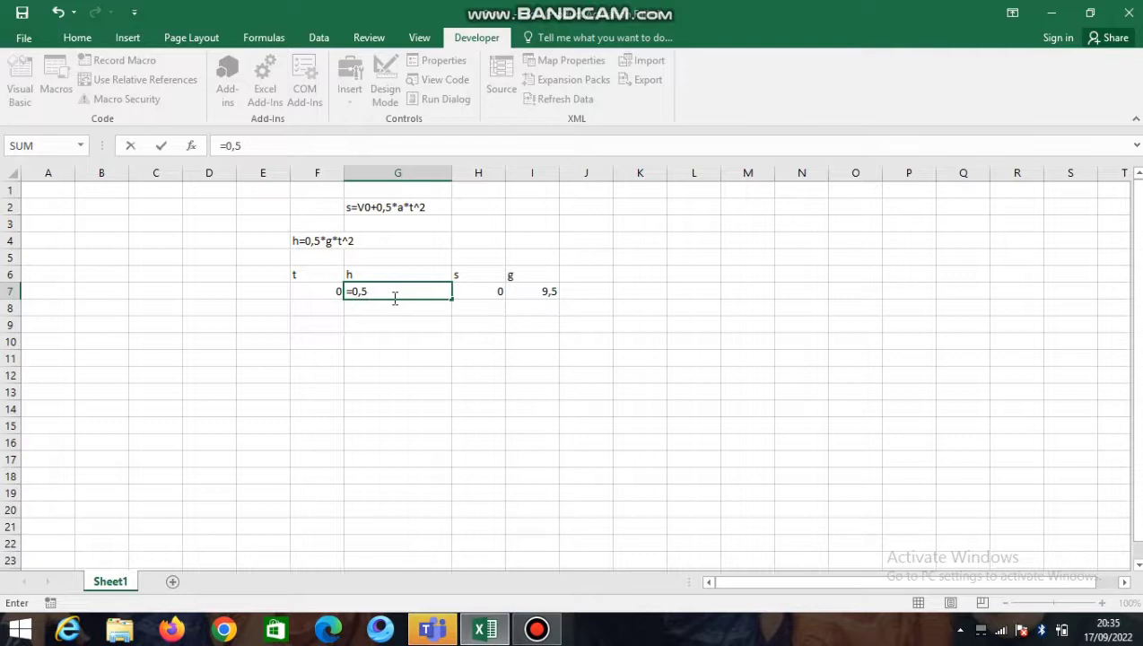
{"action": "type", "text": "*i7"}
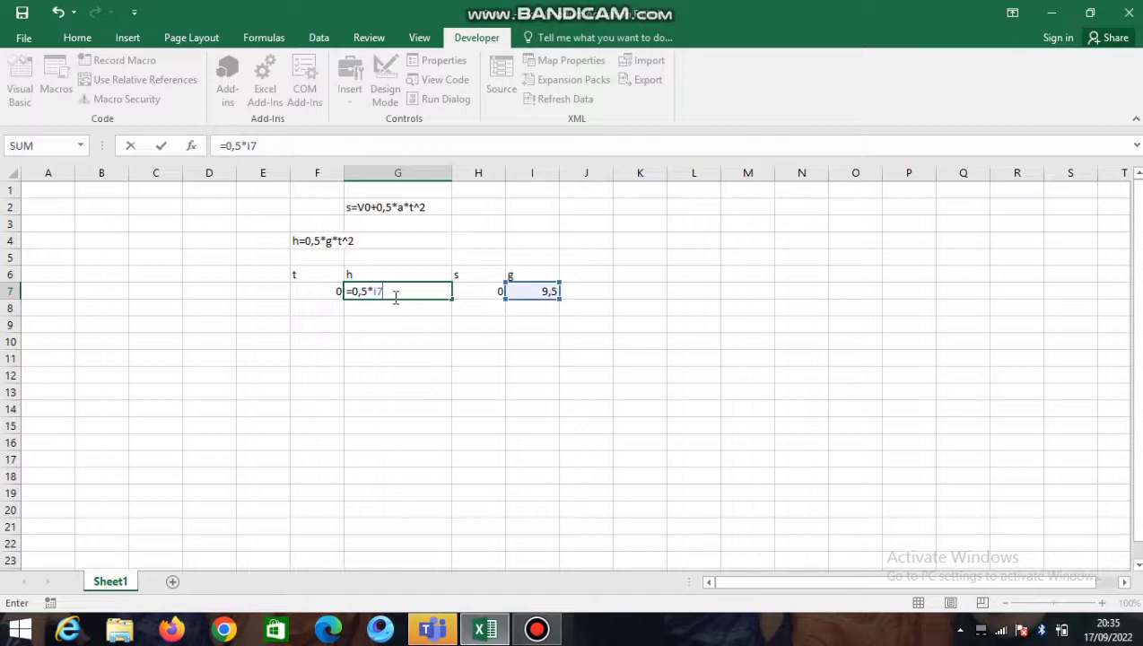
{"action": "type", "text": "*f7"}
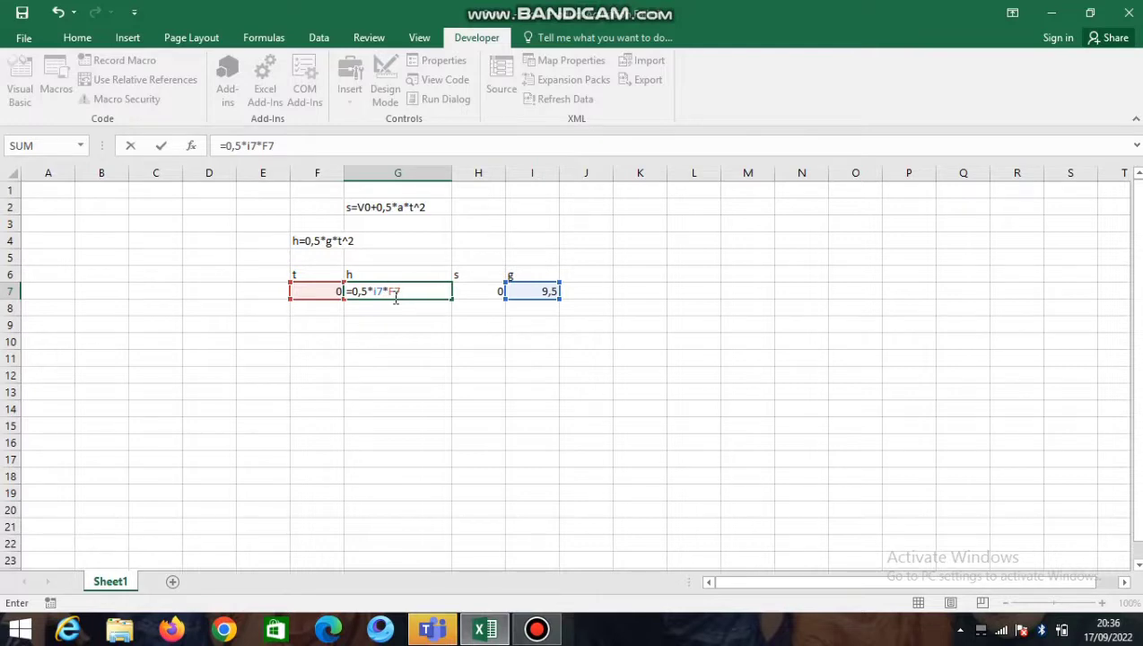
{"action": "type", "text": "^2"}
{"action": "key", "text": "Return"}
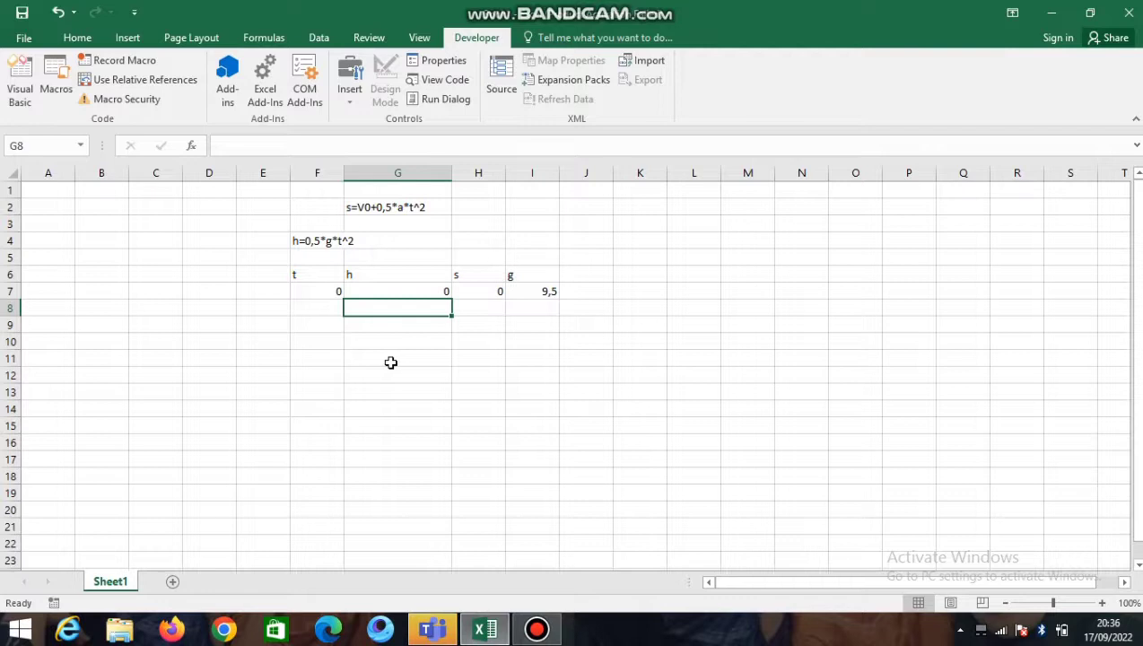
Step: Set the time value t in cell F7 to 10
{"action": "left_click", "coordinate": [308, 287]}
{"action": "double_click", "coordinate": [309, 288]}
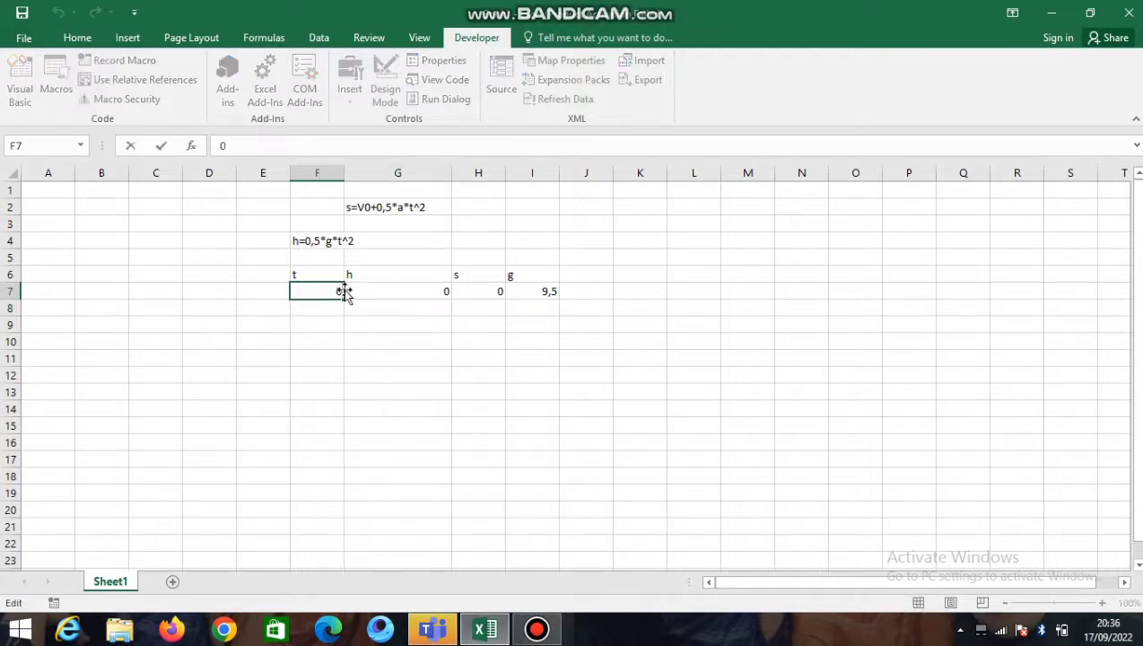
{"action": "key", "text": "BackSpace"}
{"action": "type", "text": "10"}
{"action": "left_click", "coordinate": [365, 312]}
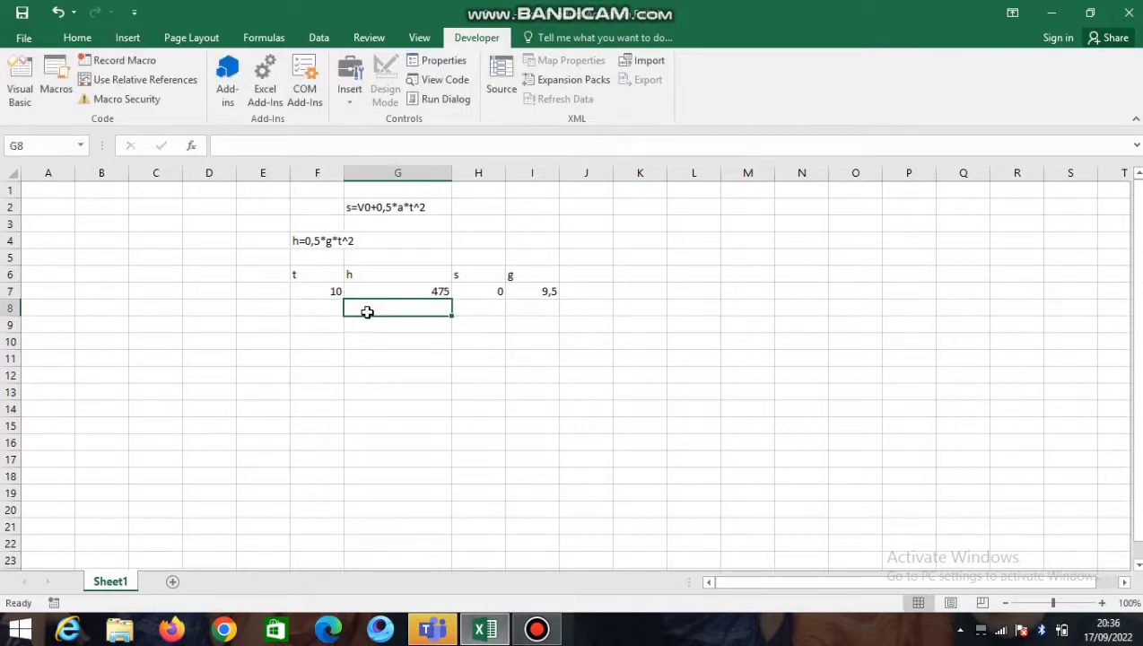
Step: Change the time value t in cell F7 to 15
{"action": "left_click", "coordinate": [332, 293]}
{"action": "double_click", "coordinate": [304, 148]}
{"action": "type", "text": "15"}
{"action": "left_click", "coordinate": [324, 323]}
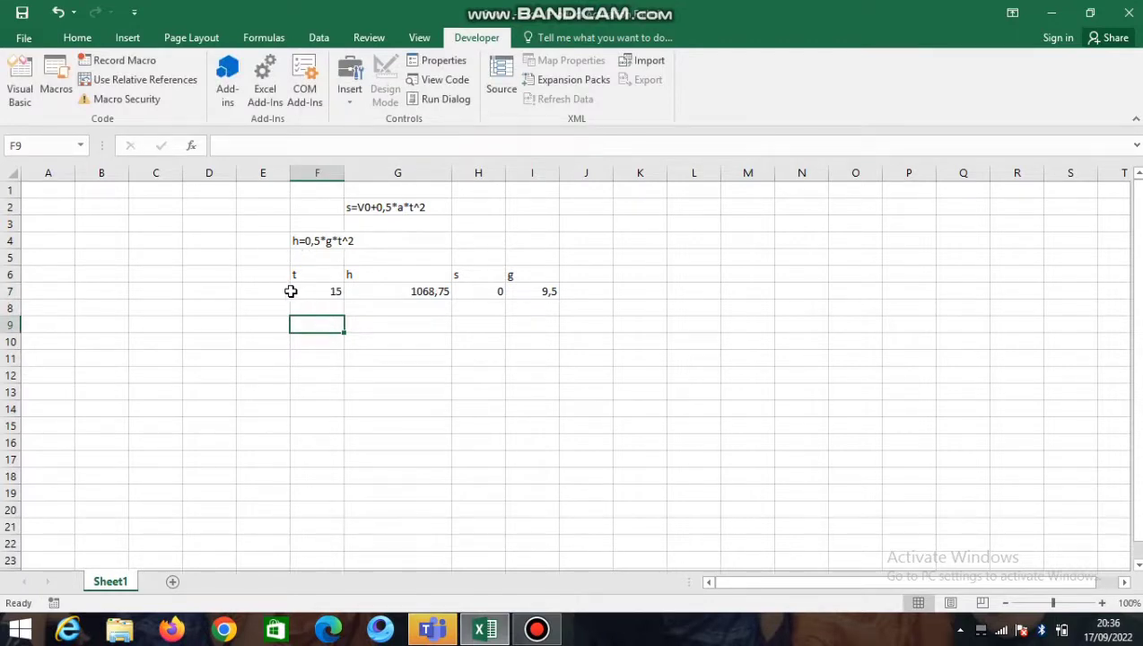
Step: Insert a vertical scroll bar form control below the t value, covering about F9 to F19, and close the stray console window
{"action": "left_click", "coordinate": [328, 299]}
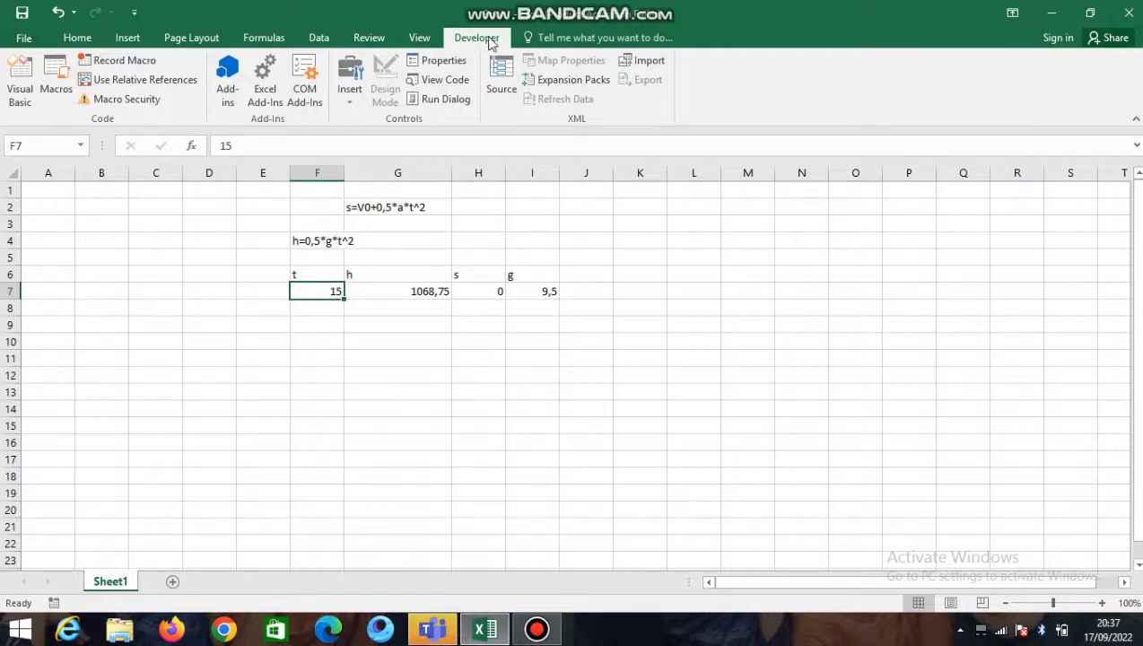
{"action": "left_click", "coordinate": [348, 93]}
{"action": "left_click", "coordinate": [388, 155]}
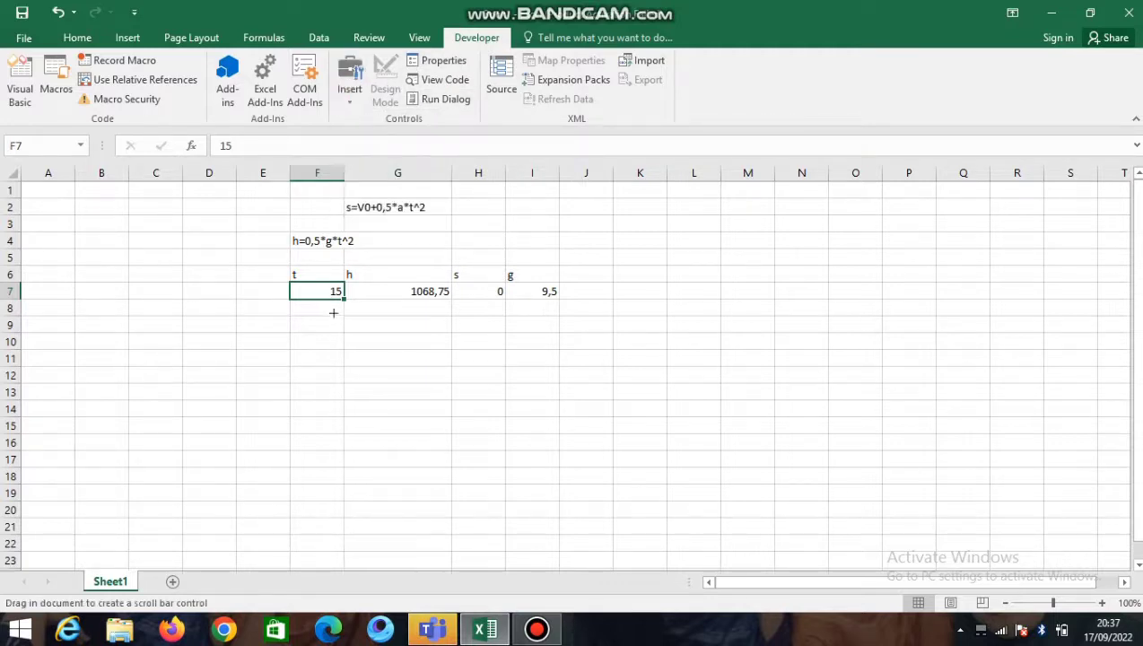
{"action": "left_click_drag", "start_coordinate": [300, 361], "coordinate": [262, 310]}
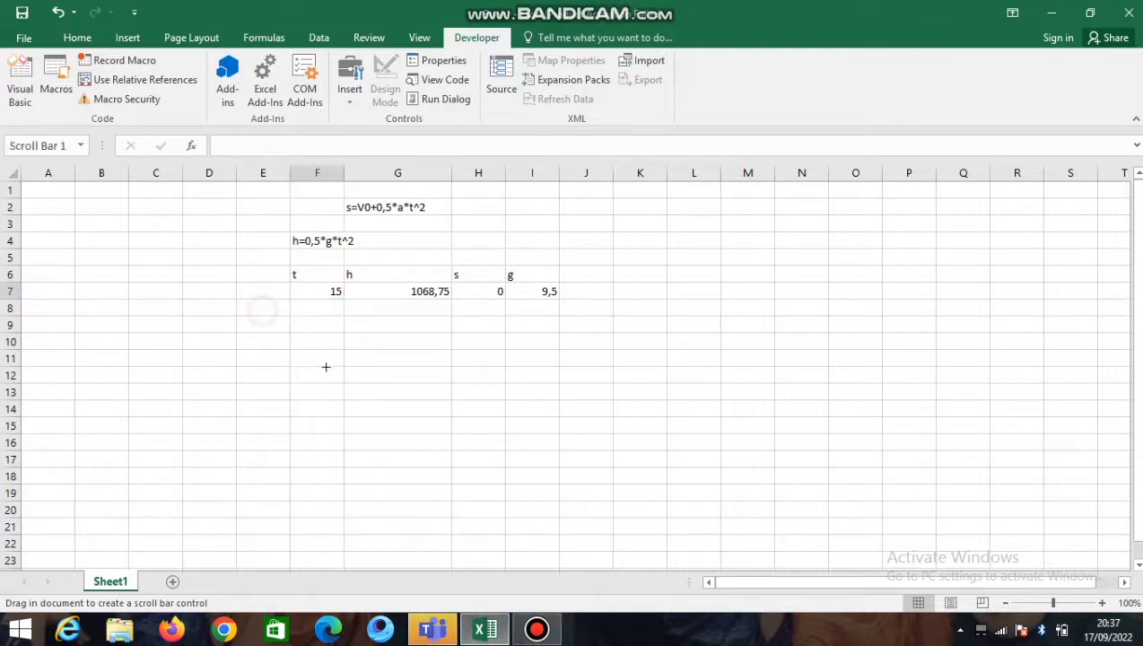
{"action": "left_click", "coordinate": [310, 369]}
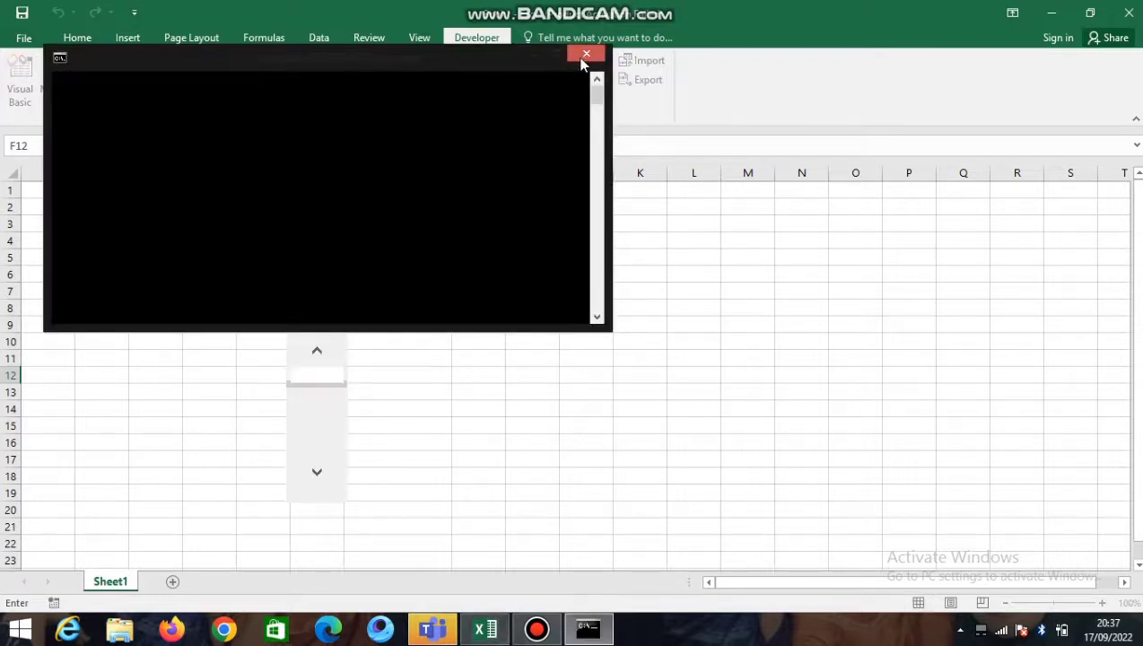
{"action": "left_click", "coordinate": [585, 56]}
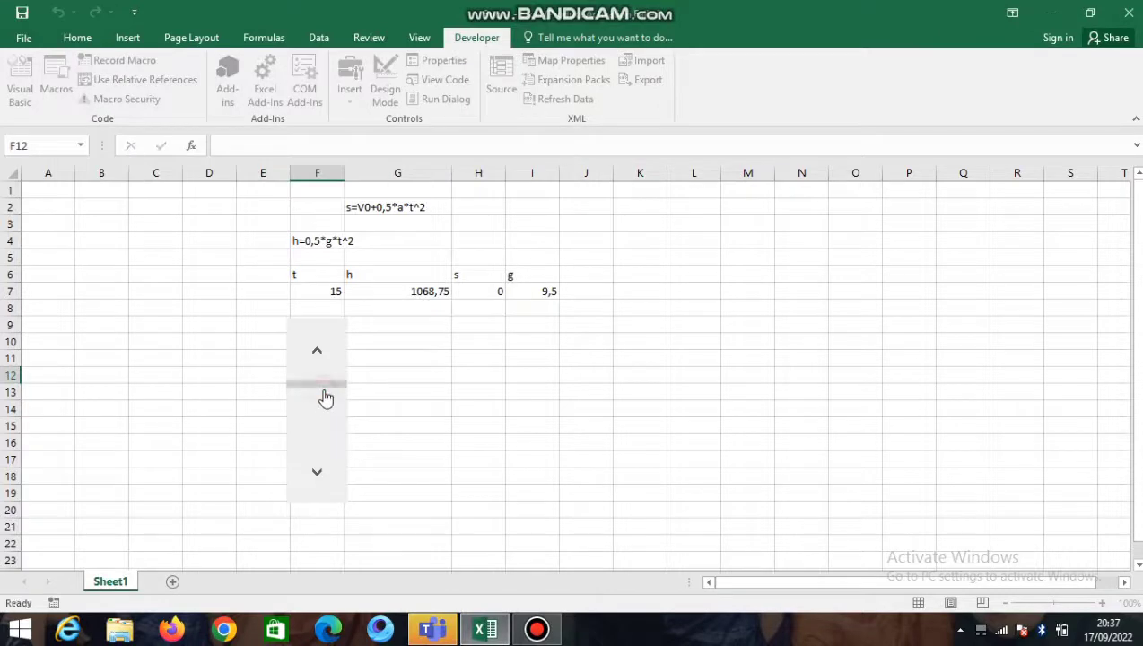
Step: Test the new scroll bar by moving its slider and using its arrows
{"action": "left_click", "coordinate": [325, 397]}
{"action": "left_click", "coordinate": [326, 403]}
{"action": "left_click_drag", "start_coordinate": [326, 395], "coordinate": [326, 406]}
{"action": "left_click", "coordinate": [324, 360]}
{"action": "left_click", "coordinate": [261, 357]}
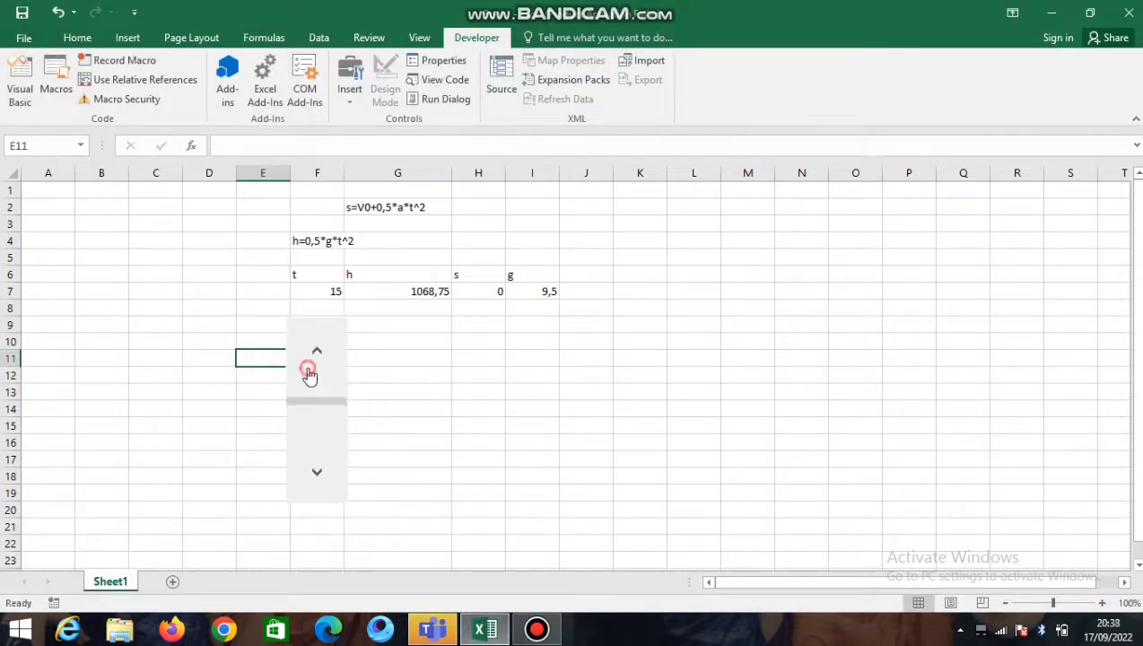
Step: Resize the scroll bar so it spans about rows 11 to 18 of column F
{"action": "right_click", "coordinate": [304, 385]}
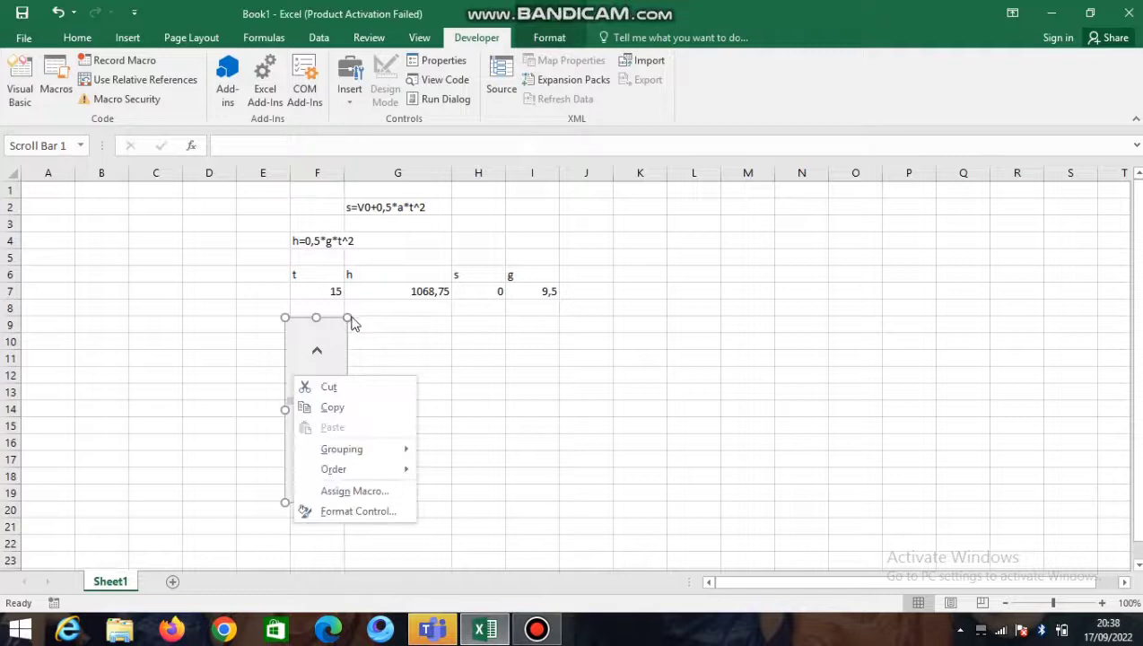
{"action": "left_click", "coordinate": [345, 318]}
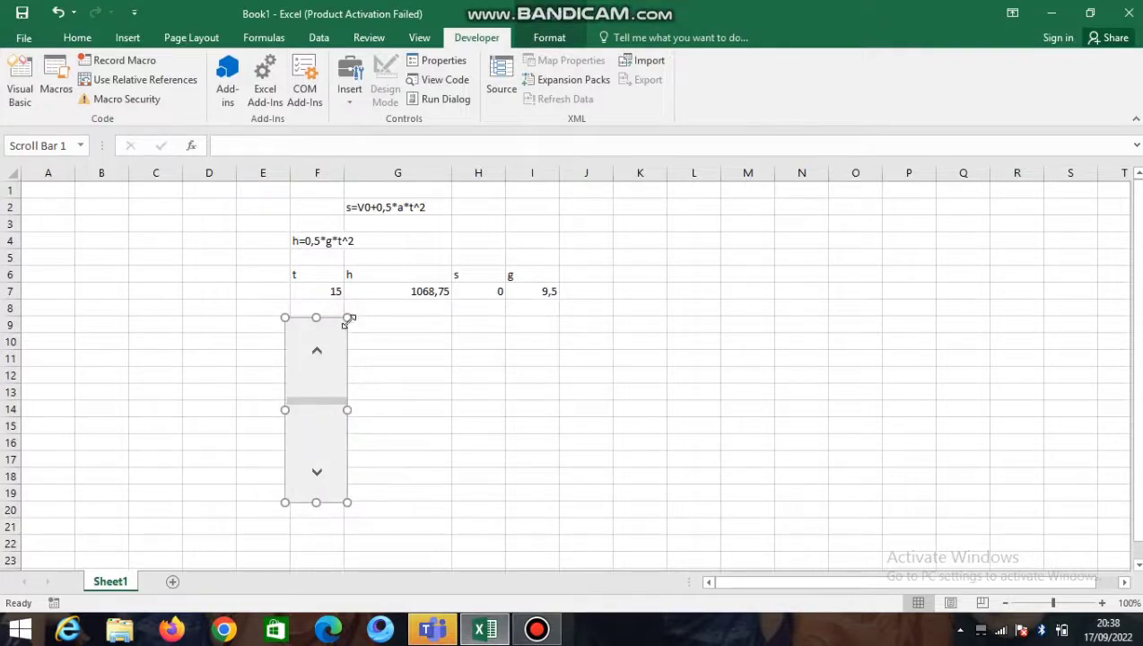
{"action": "left_click_drag", "start_coordinate": [346, 317], "coordinate": [320, 355]}
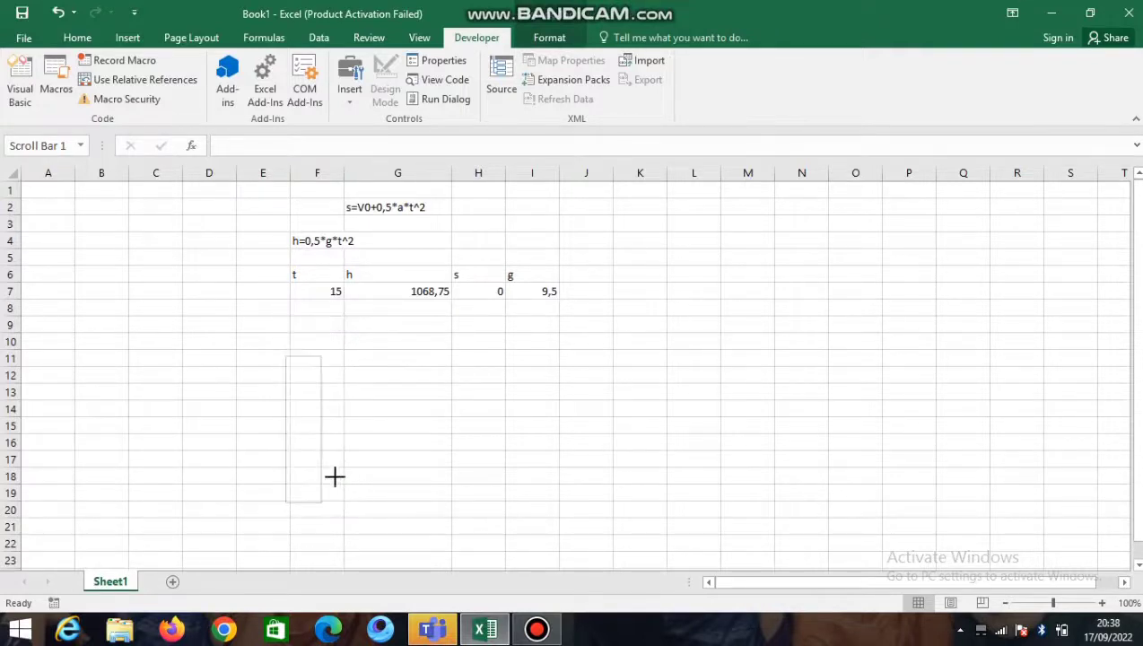
{"action": "left_click_drag", "start_coordinate": [319, 426], "coordinate": [345, 426]}
{"action": "left_click_drag", "start_coordinate": [343, 500], "coordinate": [344, 483]}
Step: Set the scroll bar's maximum value to 10 in its format control settings
{"action": "right_click", "coordinate": [329, 413]}
{"action": "left_click", "coordinate": [341, 526]}
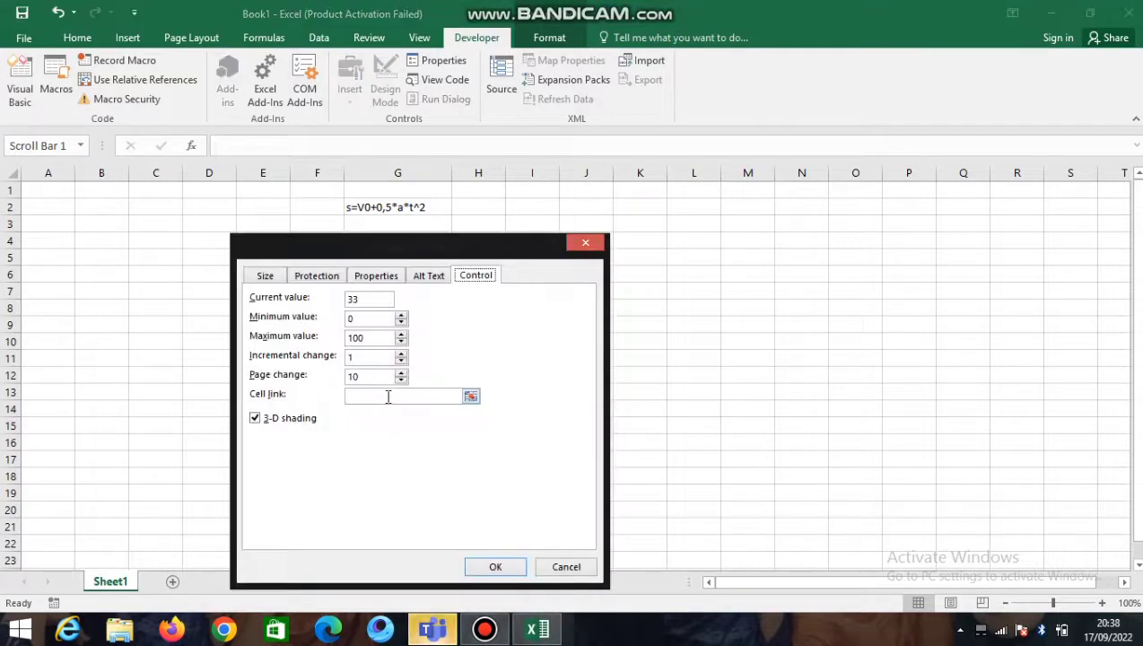
{"action": "left_click", "coordinate": [370, 337]}
{"action": "key", "text": "BackSpace"}
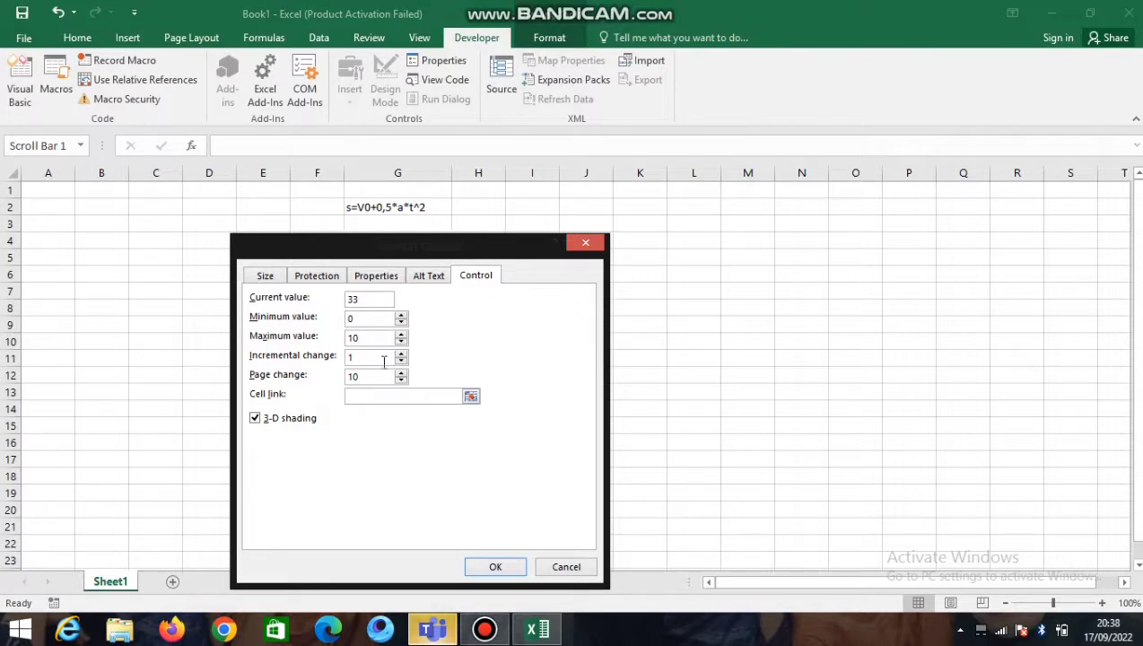
{"action": "left_click", "coordinate": [489, 567]}
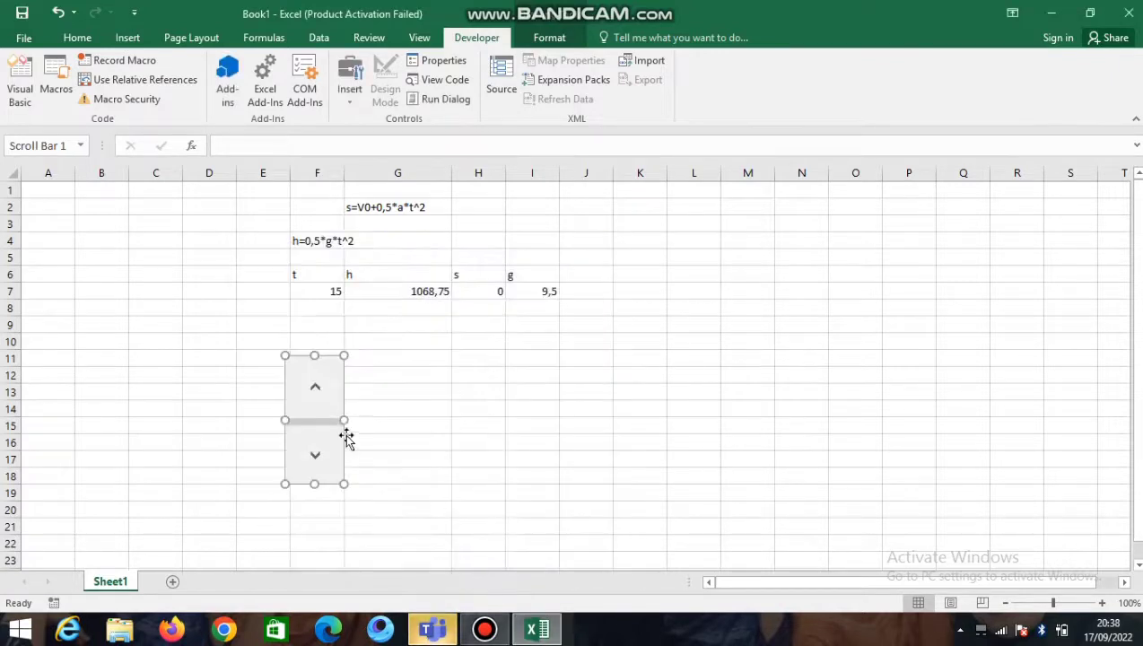
Step: Move the scroll bar up so it starts at row 9, just below the t value
{"action": "left_click_drag", "start_coordinate": [319, 410], "coordinate": [319, 371]}
{"action": "left_click", "coordinate": [318, 369]}
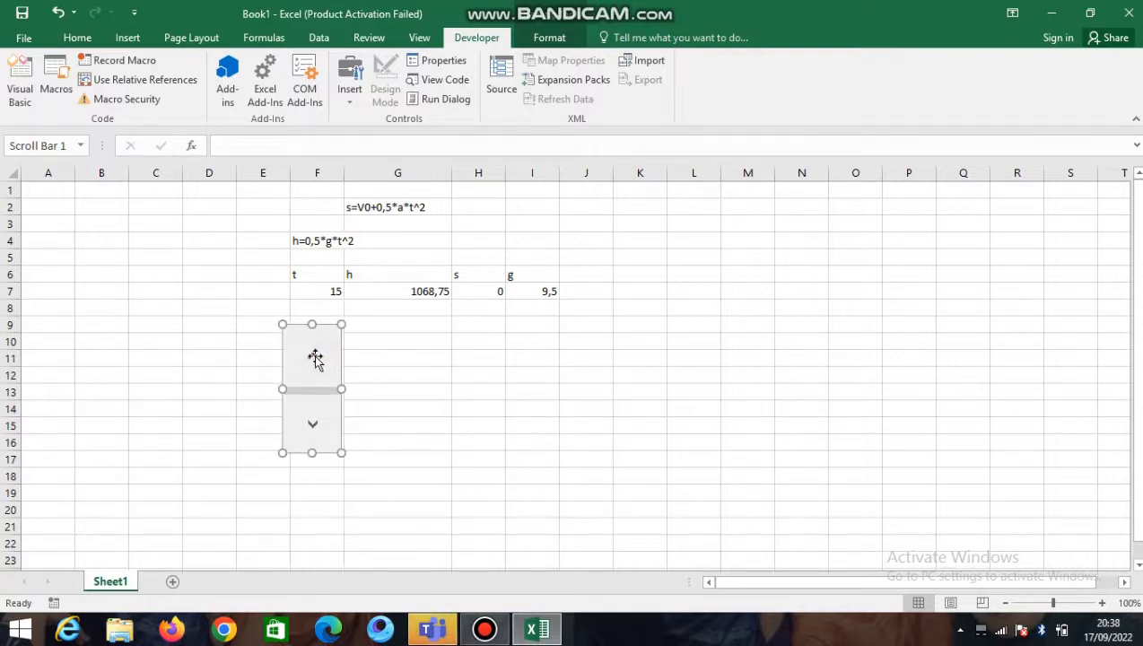
{"action": "left_click", "coordinate": [307, 423]}
Step: Set the time value t in cell F7 to 10 and try the scroll bar's arrows
{"action": "left_click", "coordinate": [335, 289]}
{"action": "double_click", "coordinate": [335, 289]}
{"action": "type", "text": "10"}
{"action": "left_click", "coordinate": [396, 411]}
{"action": "left_click", "coordinate": [314, 351]}
{"action": "left_click", "coordinate": [321, 410]}
{"action": "left_click", "coordinate": [484, 630]}
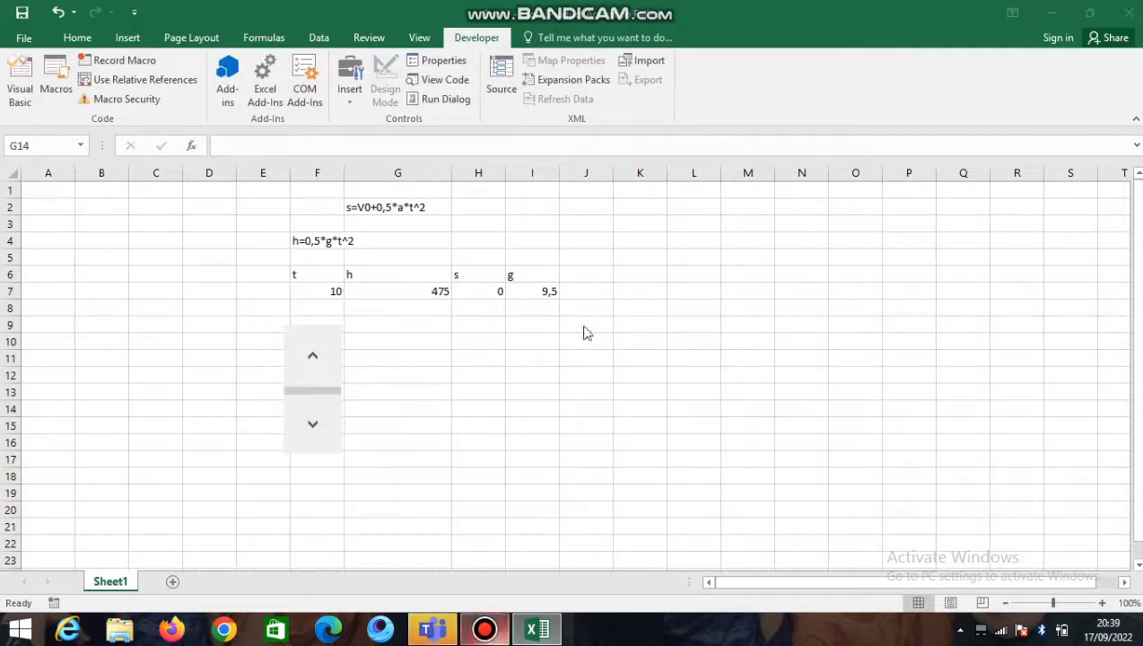
{"action": "left_click", "coordinate": [484, 630]}
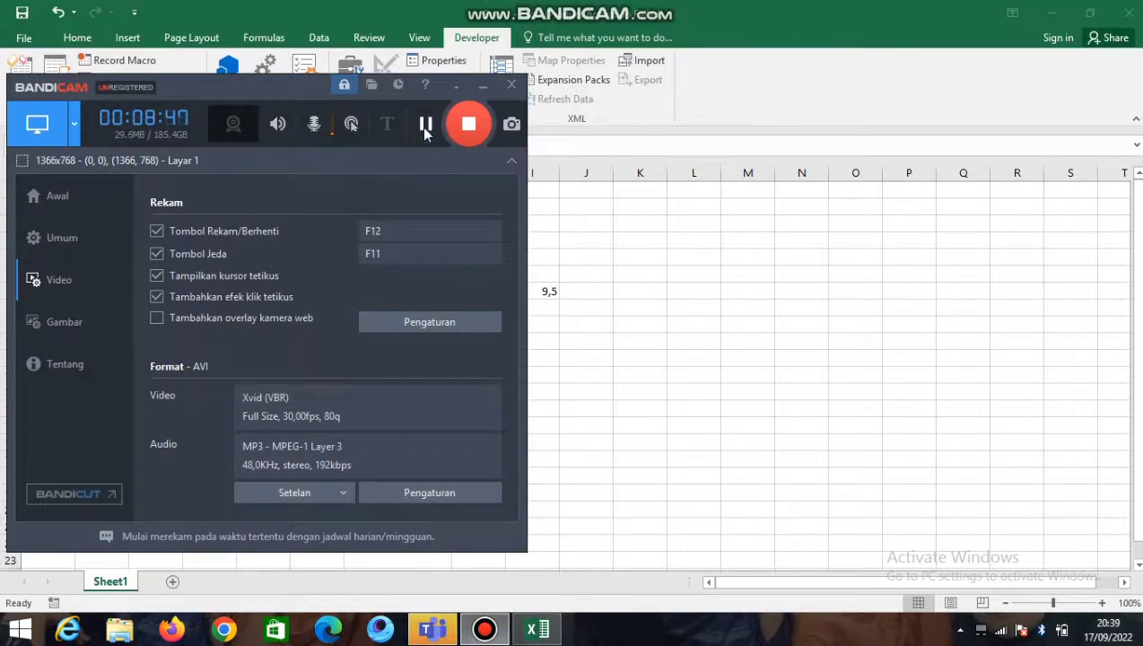
{"action": "left_click", "coordinate": [425, 127]}
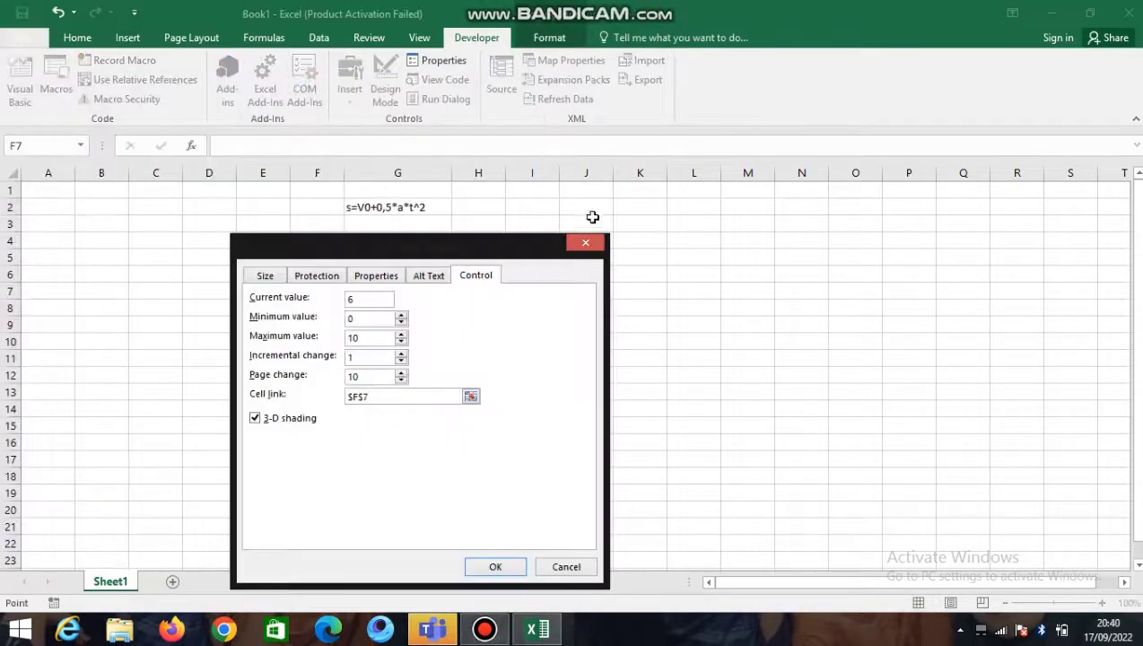
Step: Link the scroll bar to cell F7, set its current value to 0 and apply the control settings
{"action": "left_click", "coordinate": [470, 395]}
{"action": "left_click", "coordinate": [338, 292]}
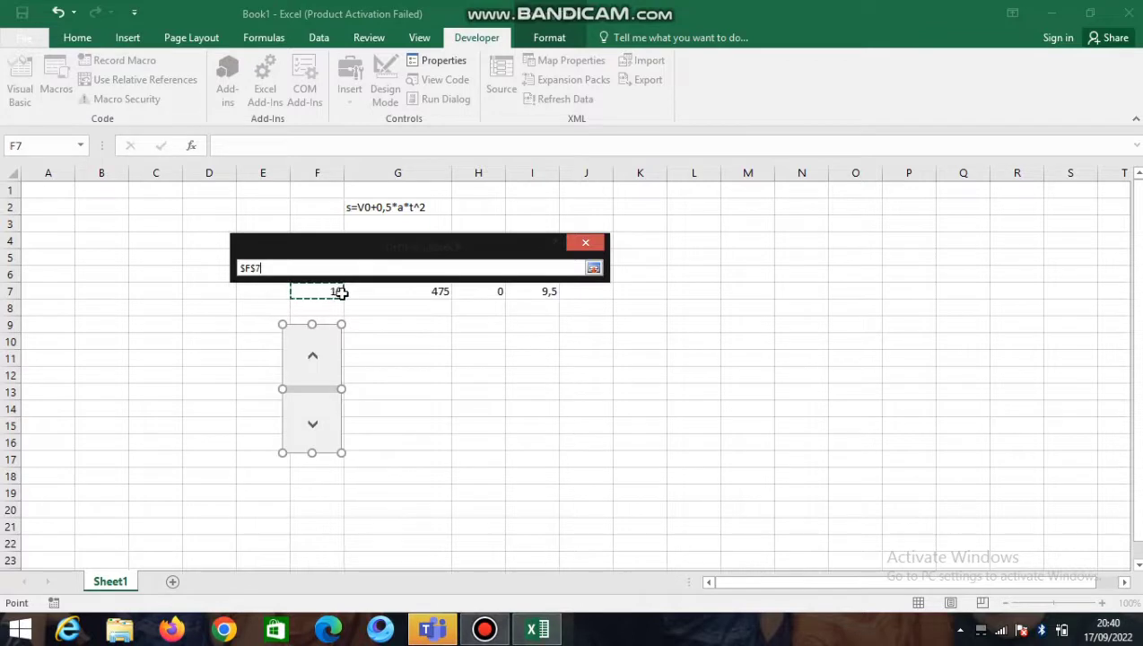
{"action": "left_click", "coordinate": [593, 269]}
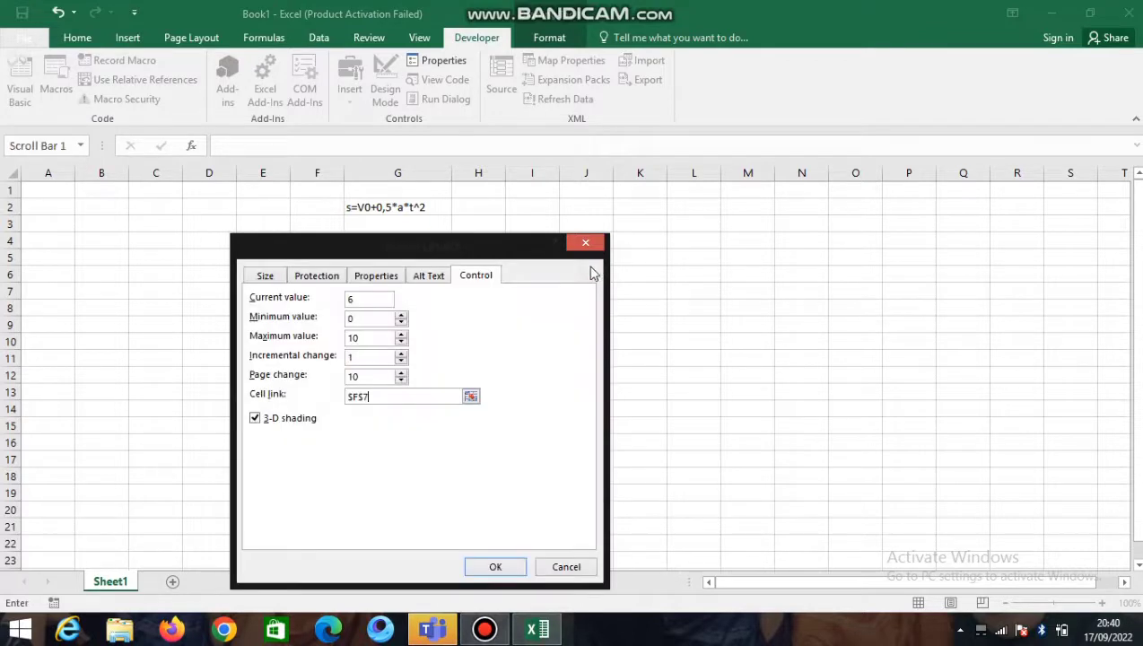
{"action": "double_click", "coordinate": [365, 303]}
{"action": "type", "text": "0"}
{"action": "left_click", "coordinate": [495, 566]}
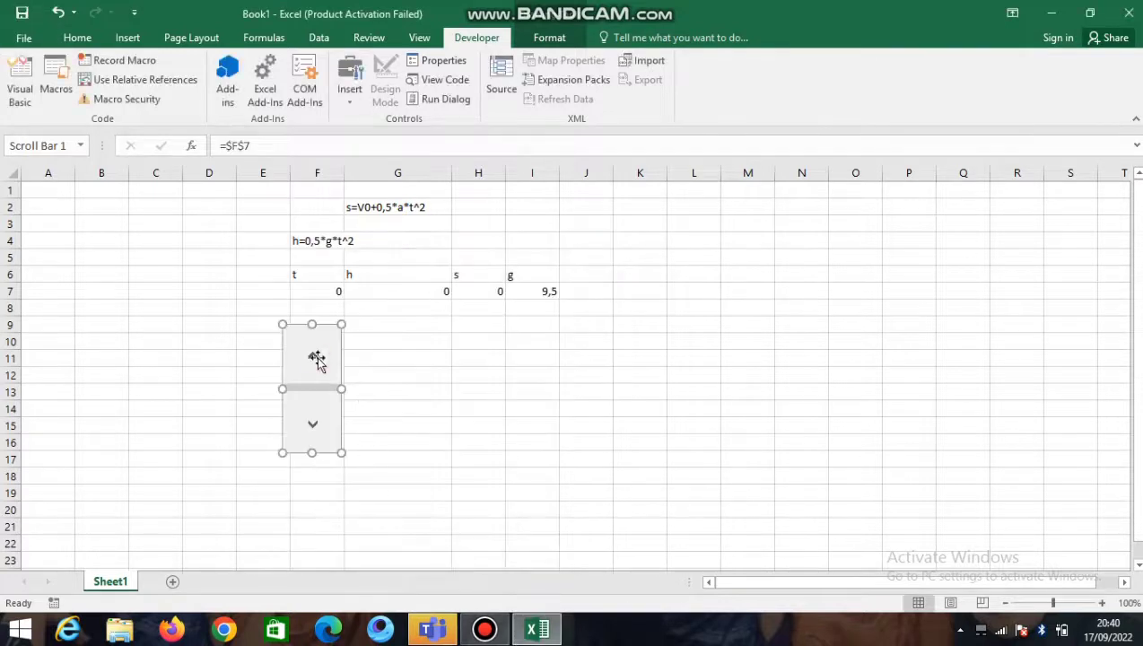
{"action": "left_click", "coordinate": [432, 388]}
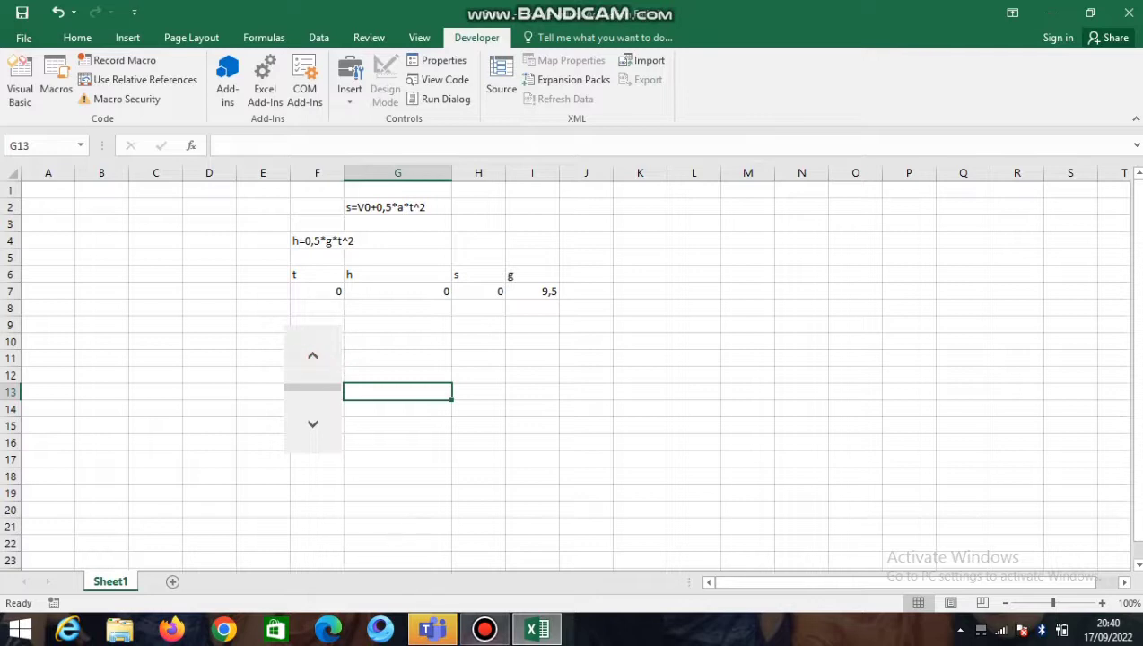
{"action": "left_click", "coordinate": [484, 629]}
{"action": "left_click", "coordinate": [483, 87]}
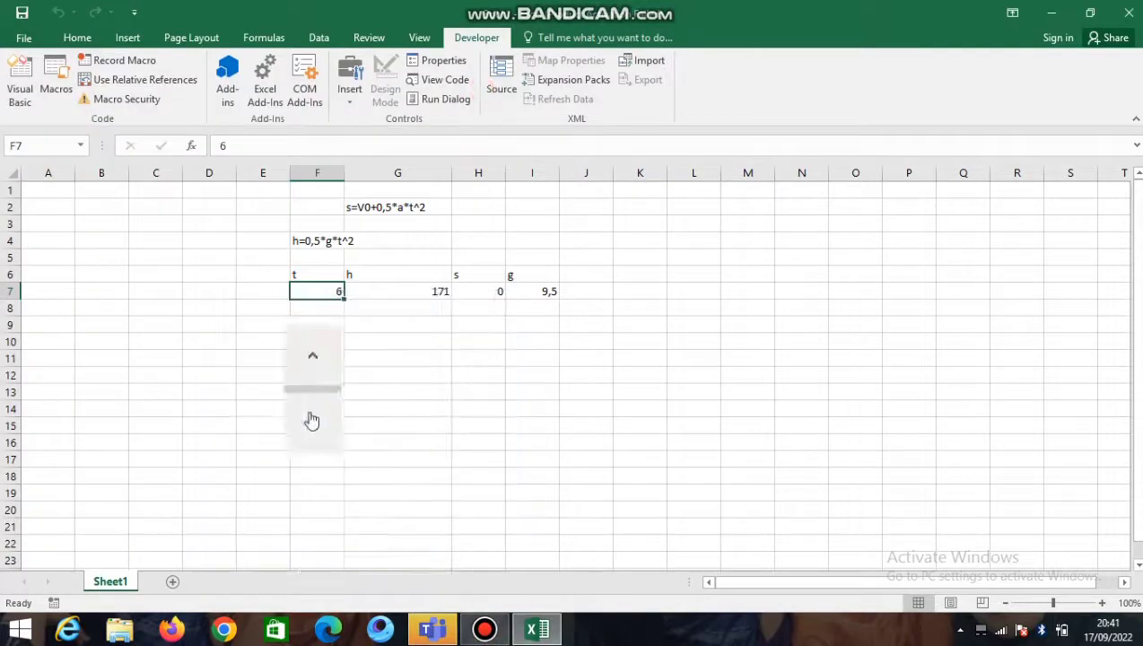
Step: Test the scroll bar by stepping the time value t down and up repeatedly, finishing at 10
{"action": "left_click", "coordinate": [310, 416]}
{"action": "left_click", "coordinate": [311, 417]}
{"action": "left_click", "coordinate": [311, 415]}
{"action": "left_click", "coordinate": [318, 351]}
{"action": "left_click", "coordinate": [319, 348]}
{"action": "left_click", "coordinate": [319, 348]}
{"action": "left_click", "coordinate": [319, 352]}
{"action": "left_click", "coordinate": [320, 351]}
{"action": "left_click", "coordinate": [309, 418]}
{"action": "left_click", "coordinate": [309, 418]}
{"action": "left_click", "coordinate": [309, 418]}
{"action": "left_click", "coordinate": [308, 418]}
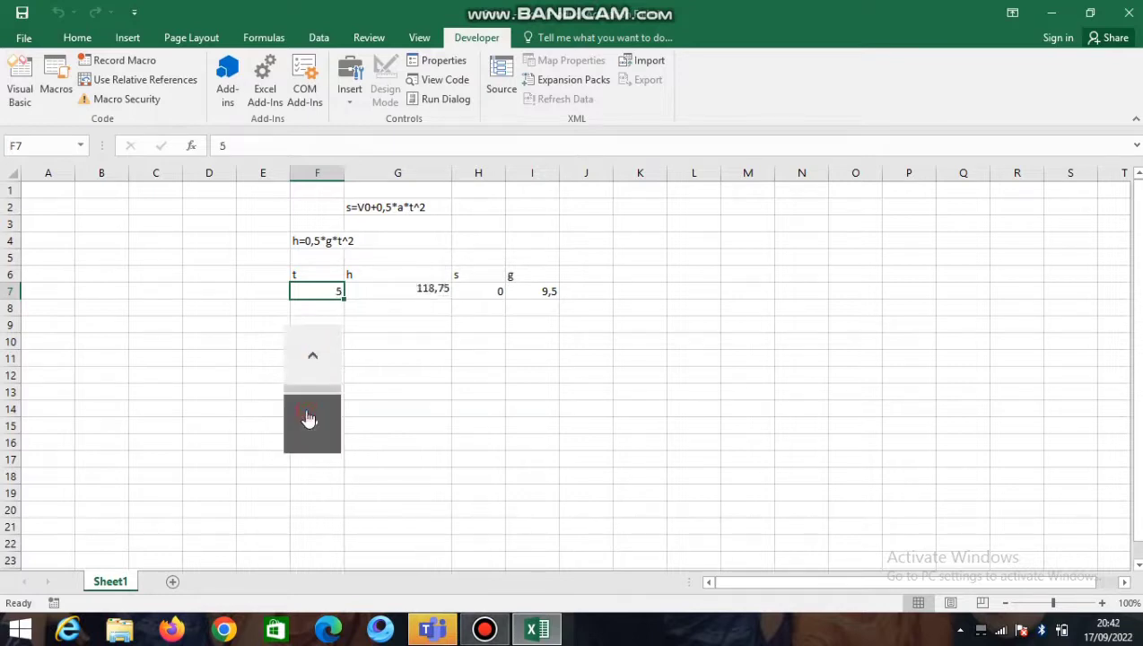
{"action": "left_click", "coordinate": [308, 418]}
{"action": "left_click", "coordinate": [308, 418]}
{"action": "left_click", "coordinate": [308, 416]}
{"action": "left_click", "coordinate": [308, 416]}
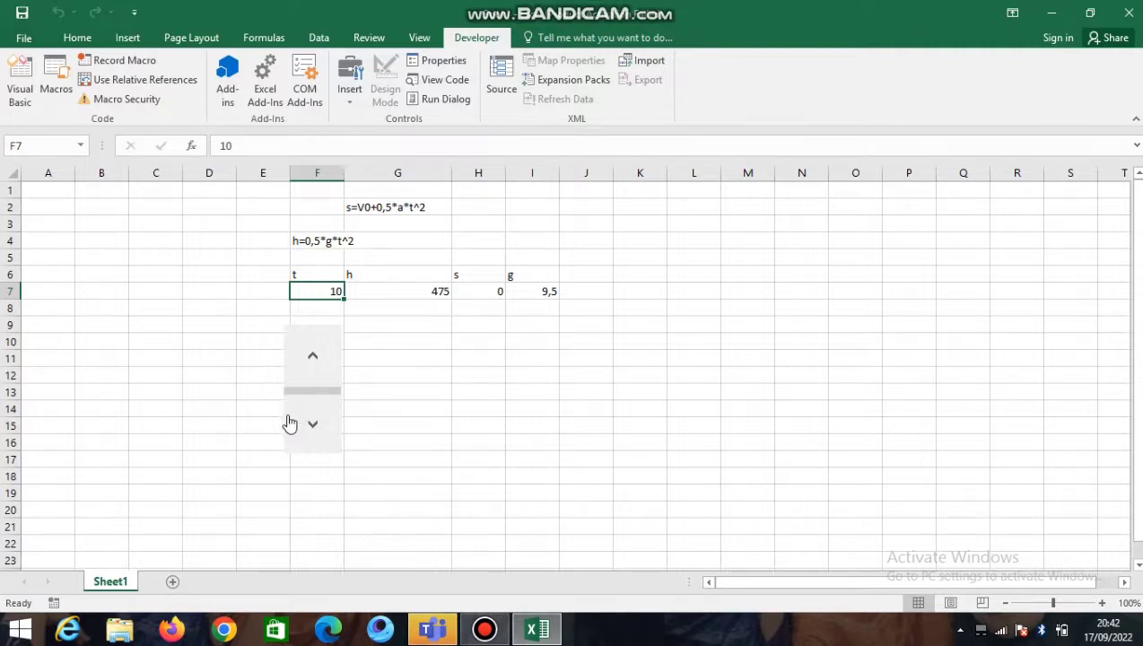
Step: Try the scroll bar at its upper limit and around its thumb, and lower t to 9
{"action": "left_click", "coordinate": [306, 427]}
{"action": "left_click", "coordinate": [314, 376]}
{"action": "left_click", "coordinate": [313, 425]}
{"action": "left_click", "coordinate": [319, 379]}
{"action": "left_click", "coordinate": [346, 393]}
{"action": "left_click", "coordinate": [335, 392]}
{"action": "left_click", "coordinate": [316, 392]}
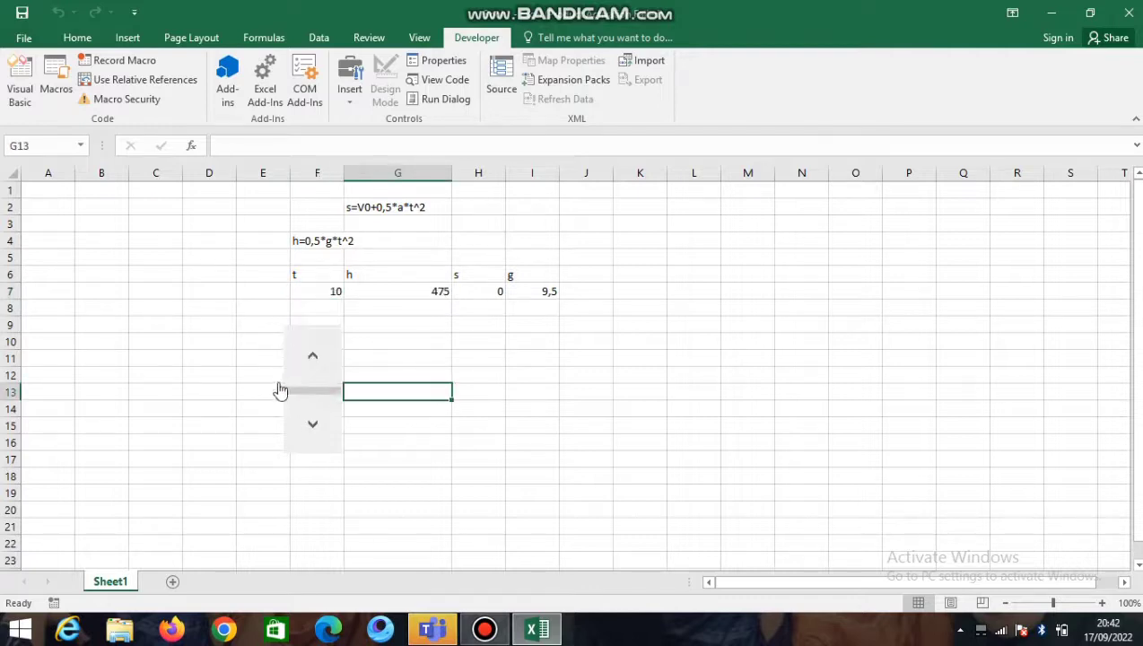
{"action": "left_click", "coordinate": [279, 381]}
{"action": "left_click", "coordinate": [295, 380]}
{"action": "left_click", "coordinate": [405, 386]}
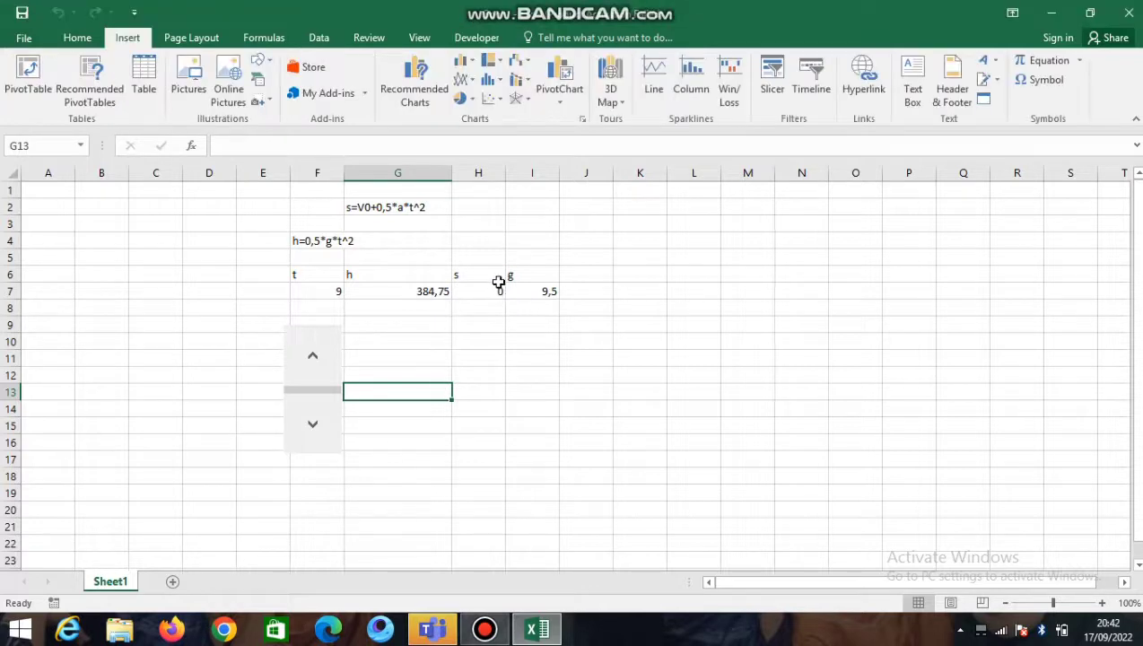
Step: Insert an XY scatter chart of the h and s values in G7:H7 and place it below the data row
{"action": "left_click", "coordinate": [481, 293]}
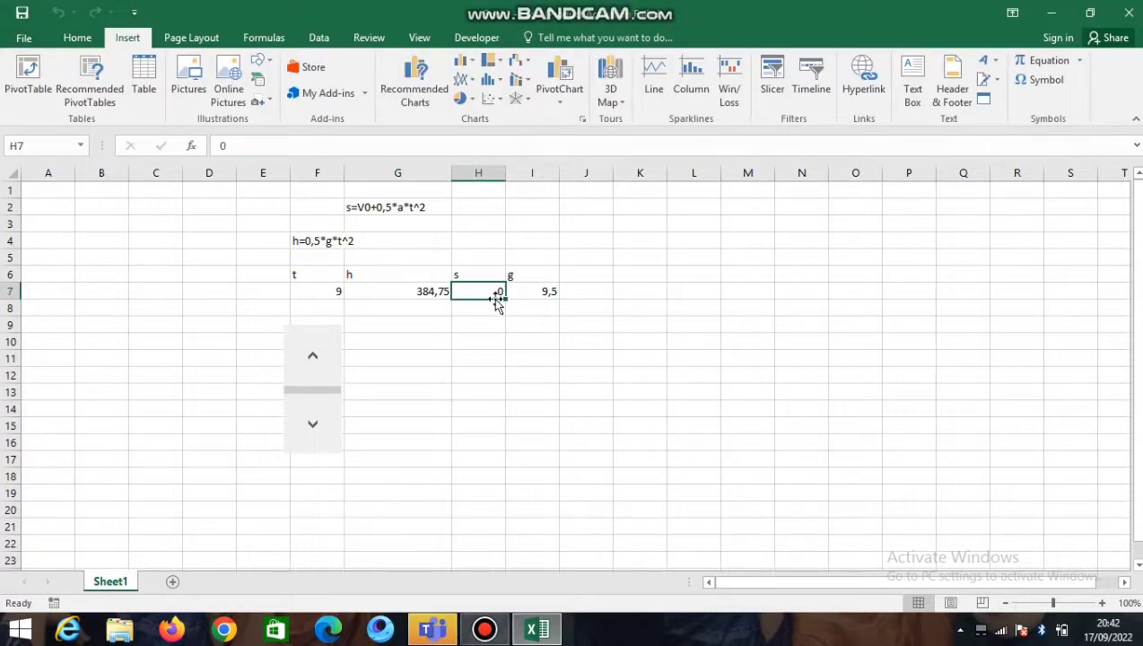
{"action": "left_click_drag", "start_coordinate": [476, 292], "coordinate": [436, 291]}
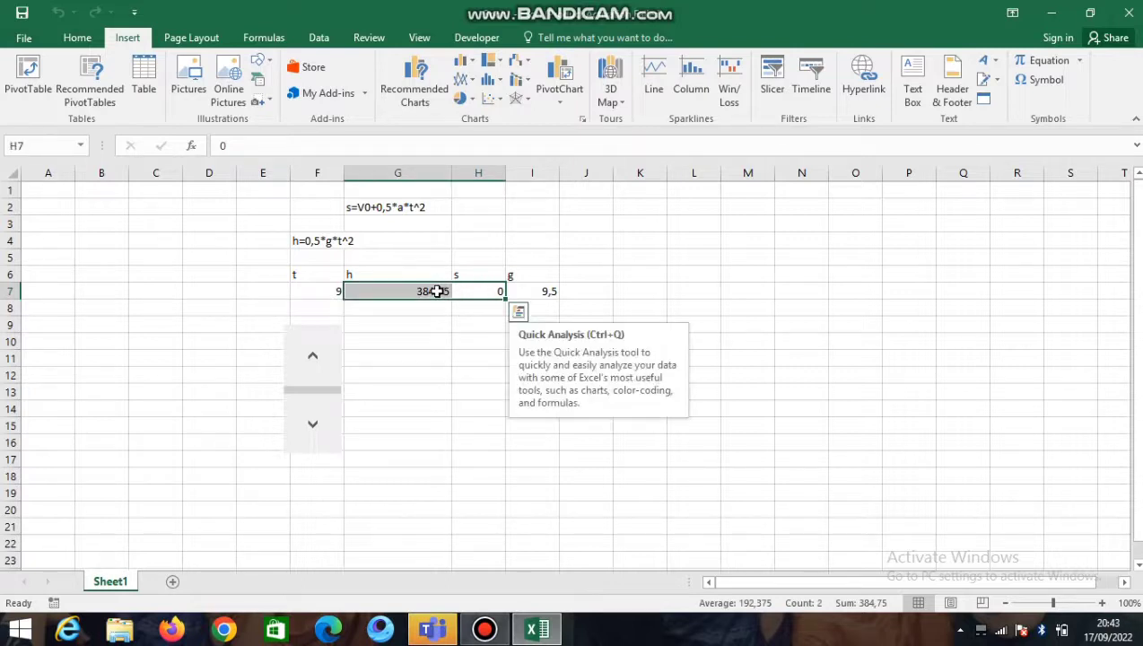
{"action": "left_click", "coordinate": [418, 106]}
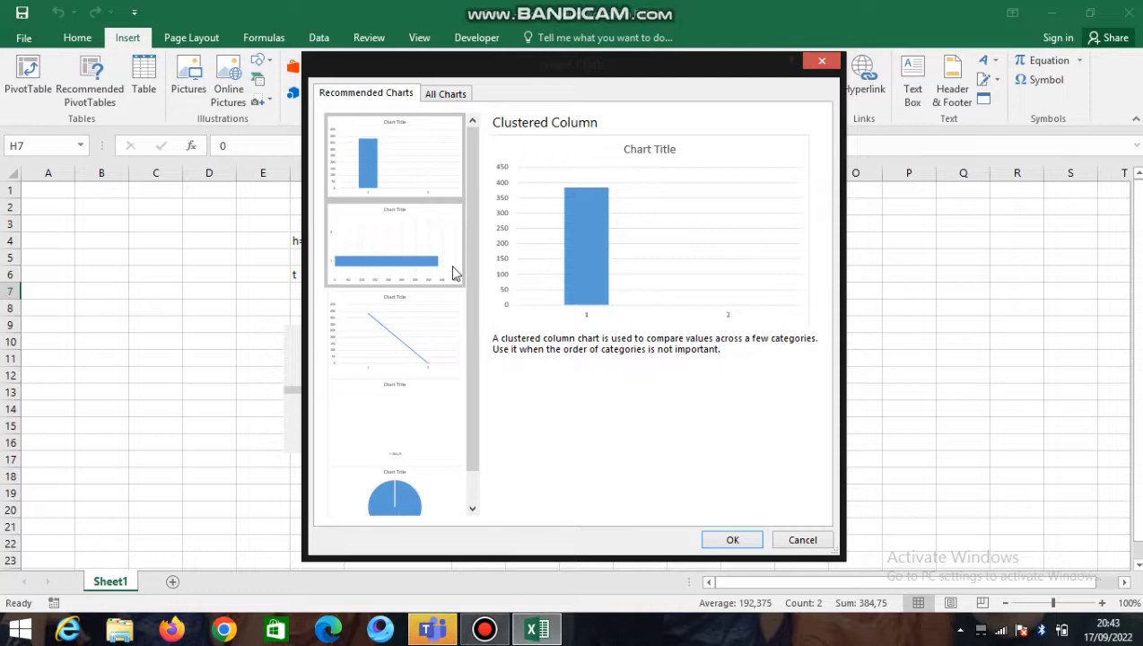
{"action": "left_click", "coordinate": [458, 93]}
{"action": "mouse_move", "coordinate": [525, 208]}
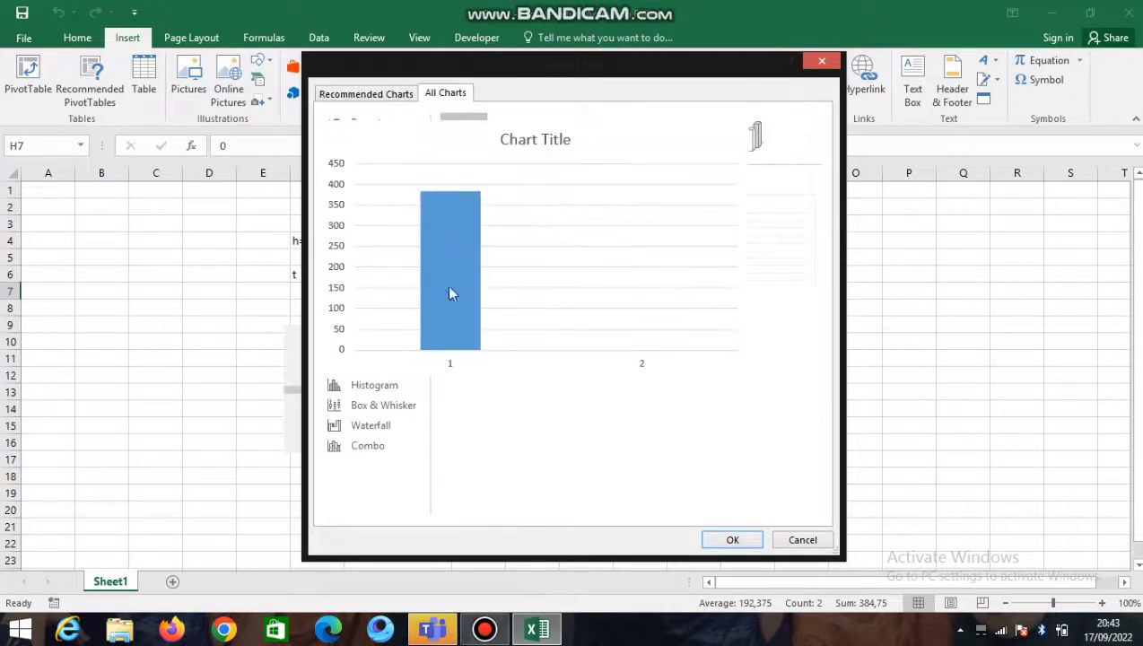
{"action": "left_click", "coordinate": [391, 264]}
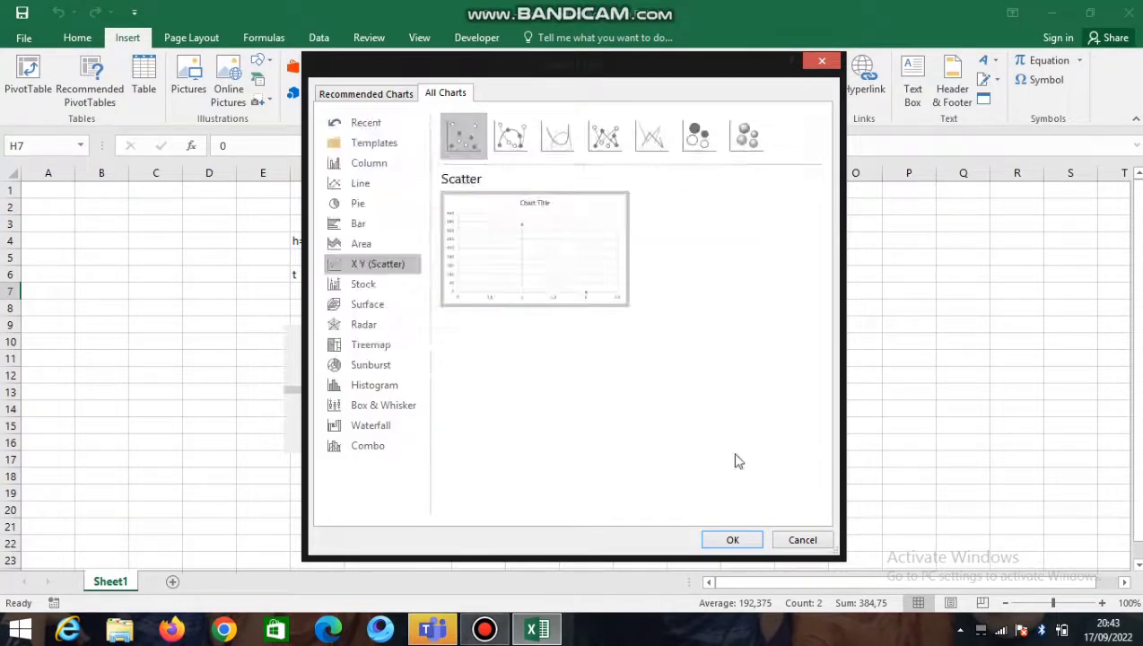
{"action": "left_click", "coordinate": [732, 539]}
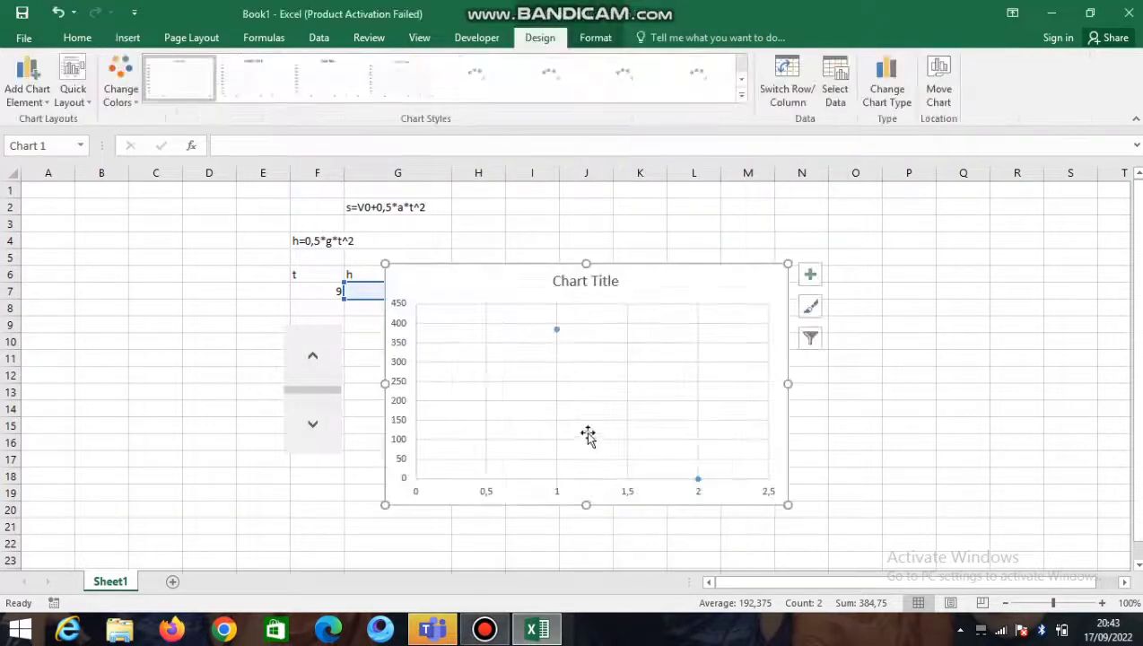
{"action": "left_click_drag", "start_coordinate": [668, 293], "coordinate": [674, 350]}
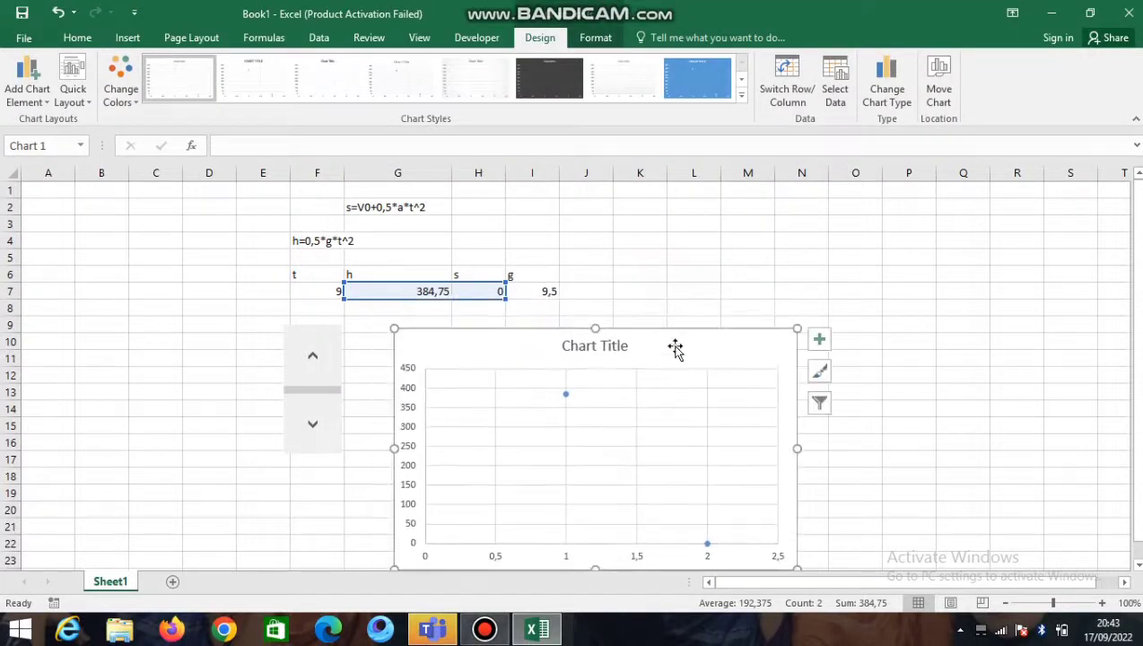
{"action": "left_click", "coordinate": [533, 73]}
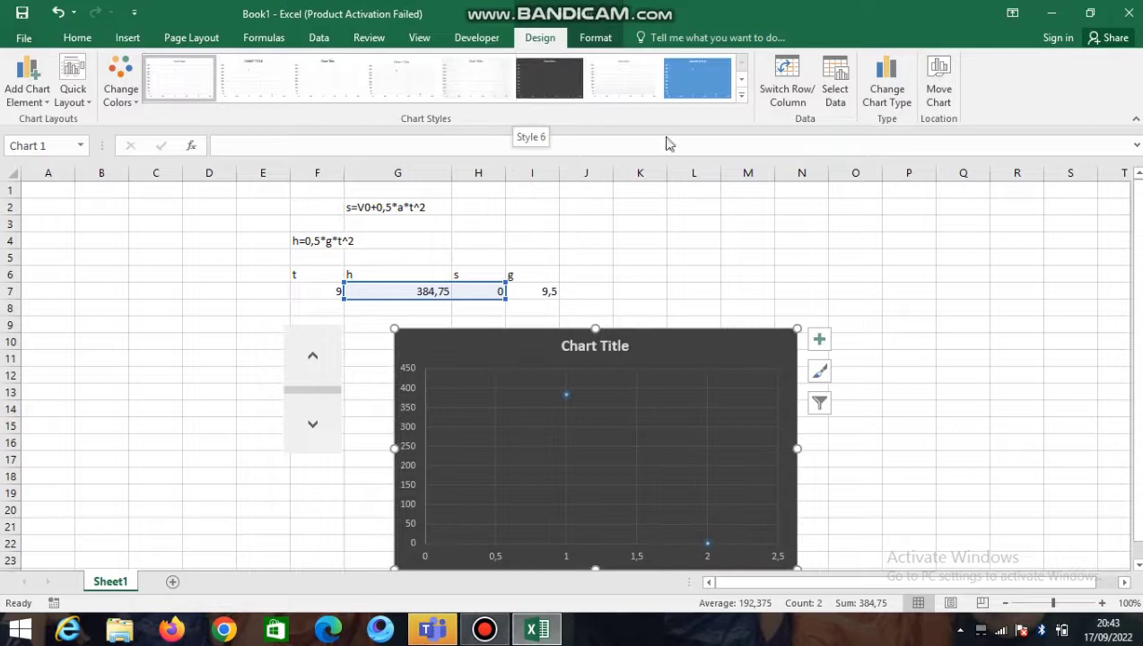
Step: Open the scatter chart's data series for editing
{"action": "left_click", "coordinate": [834, 82]}
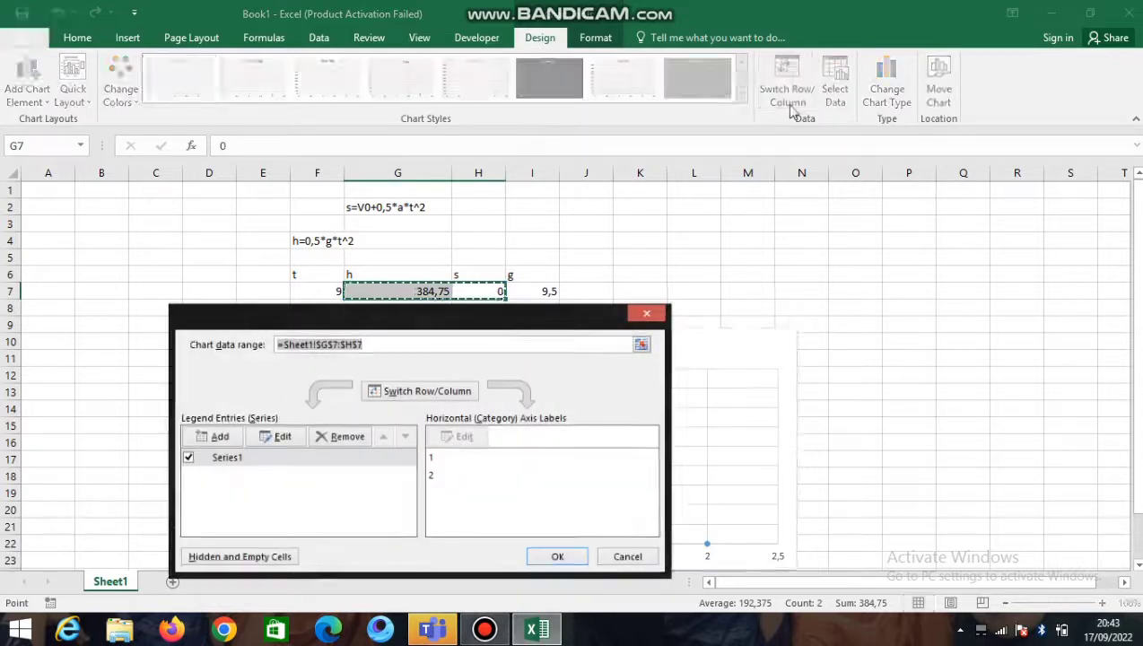
{"action": "left_click", "coordinate": [281, 436]}
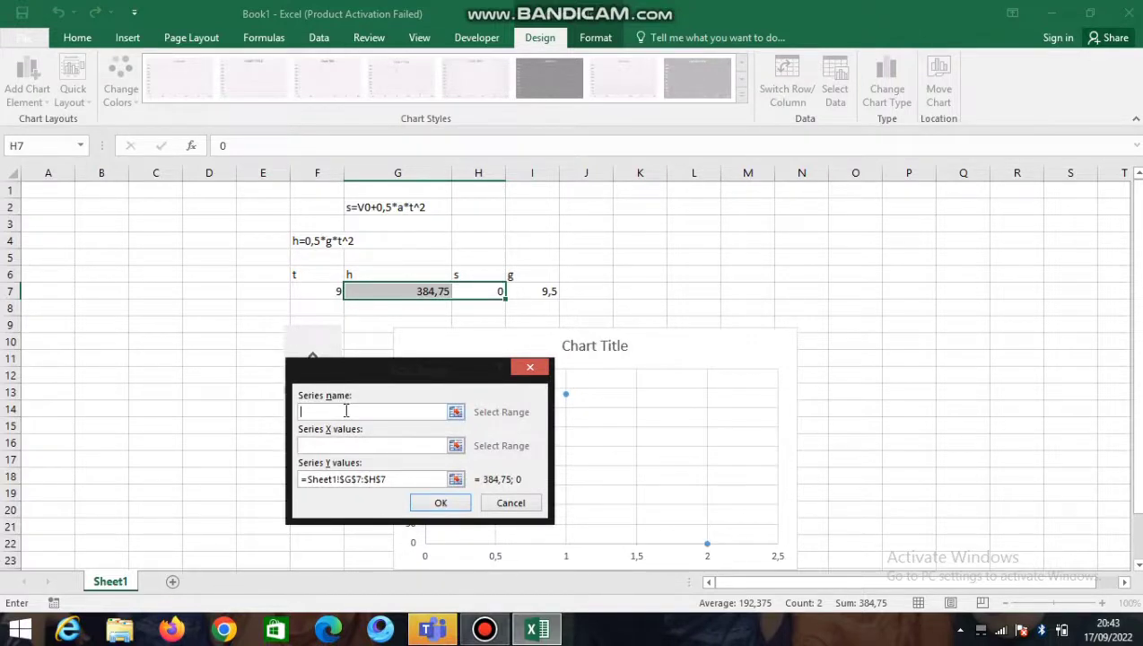
{"action": "left_click", "coordinate": [456, 412]}
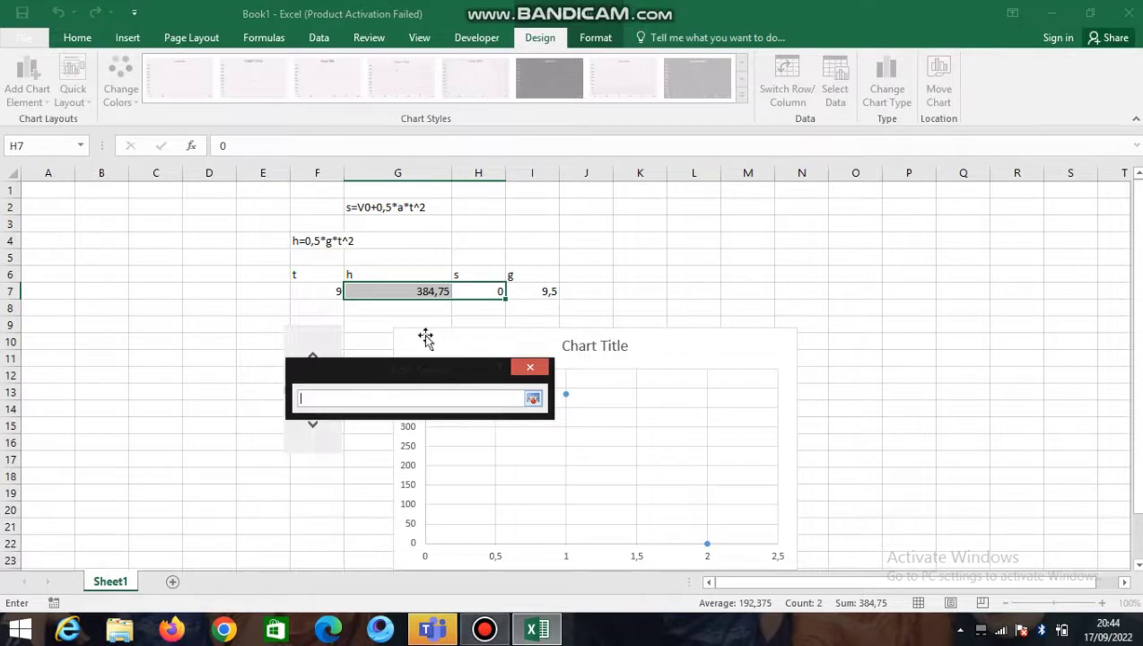
{"action": "left_click", "coordinate": [462, 289]}
{"action": "left_click", "coordinate": [533, 398]}
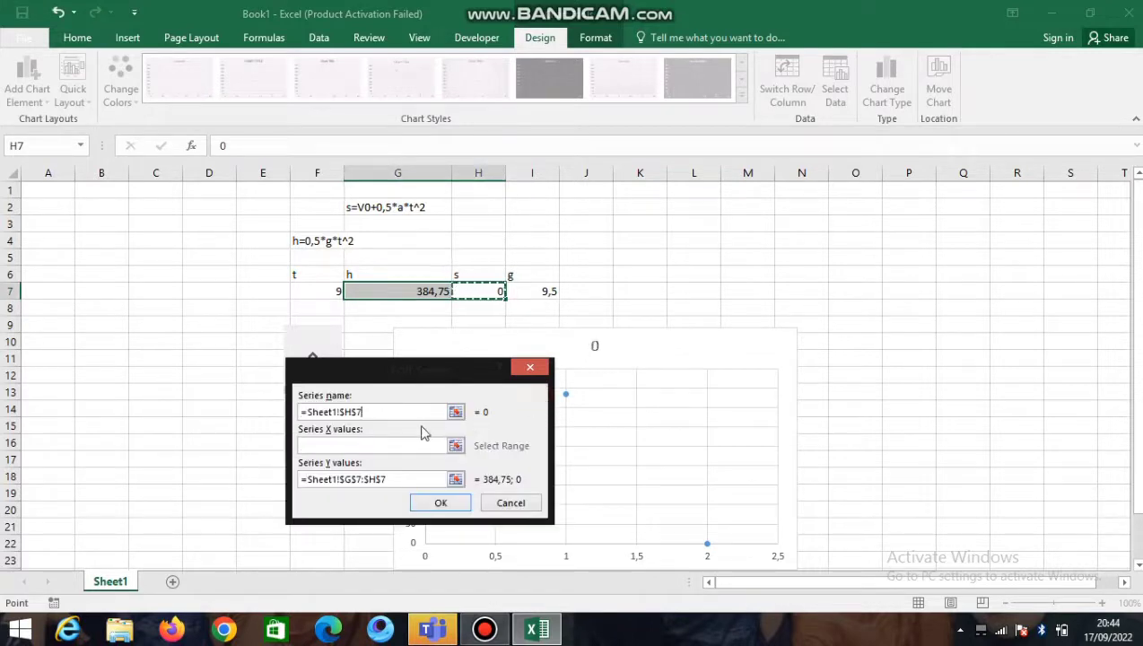
{"action": "left_click", "coordinate": [455, 412]}
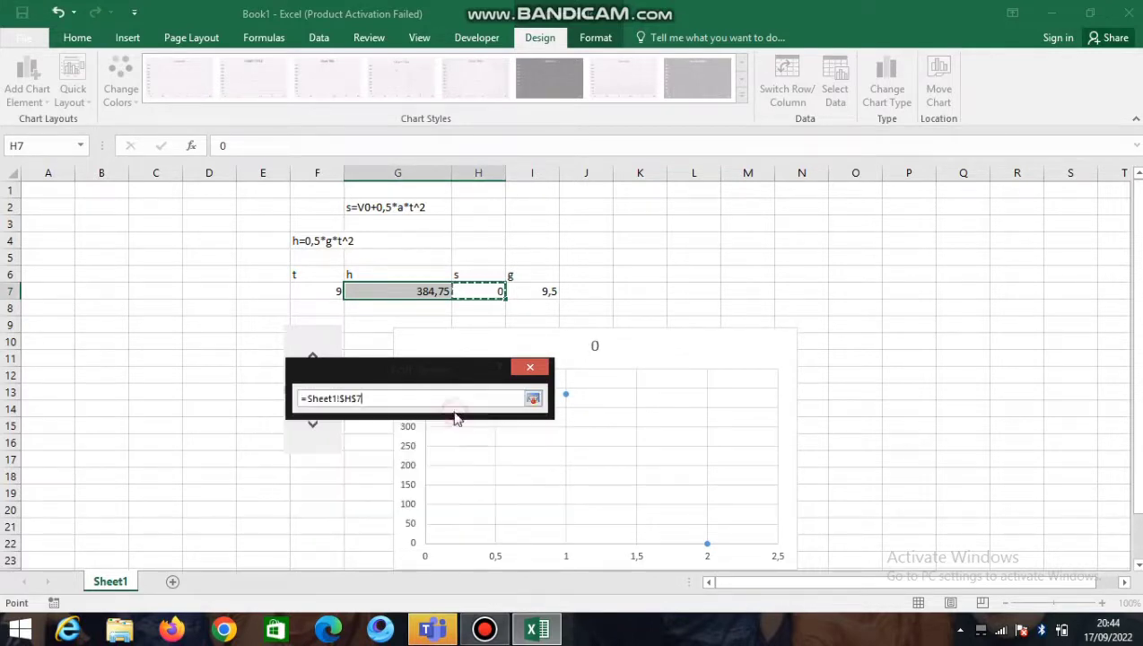
{"action": "left_click", "coordinate": [533, 398]}
{"action": "left_click_drag", "start_coordinate": [413, 405], "coordinate": [305, 355]}
{"action": "key", "text": "BackSpace"}
Step: Set the series X values to cell H7 and the Y values to cell G7, and apply the data selection
{"action": "left_click", "coordinate": [455, 446]}
{"action": "left_click", "coordinate": [466, 291]}
{"action": "left_click", "coordinate": [535, 402]}
{"action": "left_click", "coordinate": [457, 481]}
{"action": "left_click", "coordinate": [383, 296]}
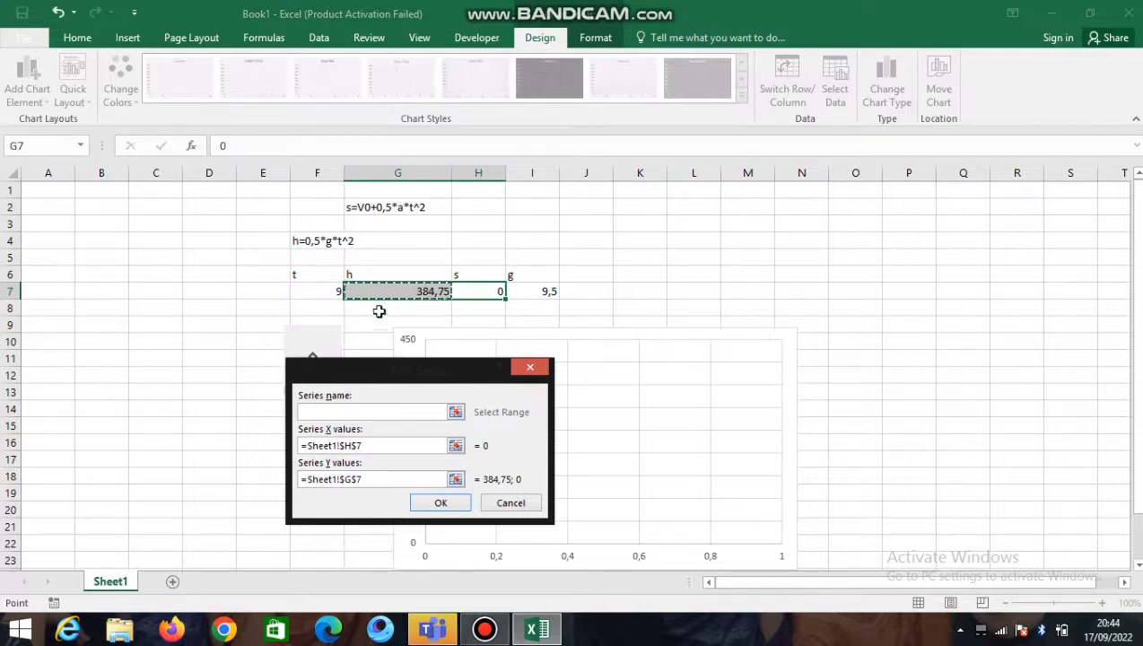
{"action": "left_click", "coordinate": [440, 503]}
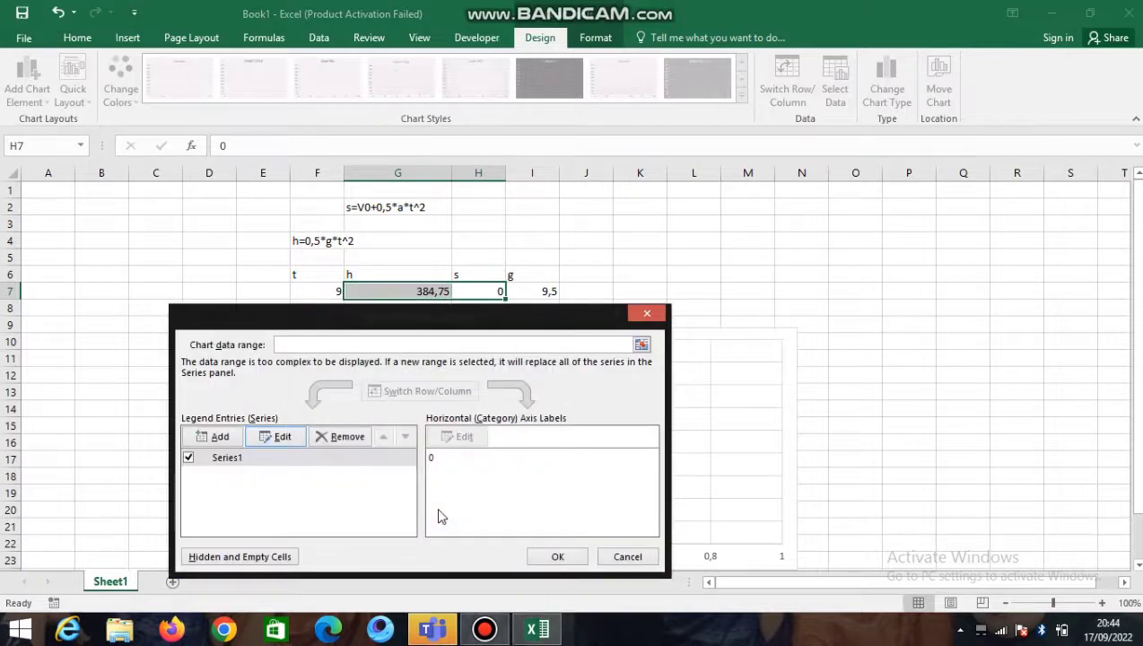
{"action": "left_click", "coordinate": [558, 556]}
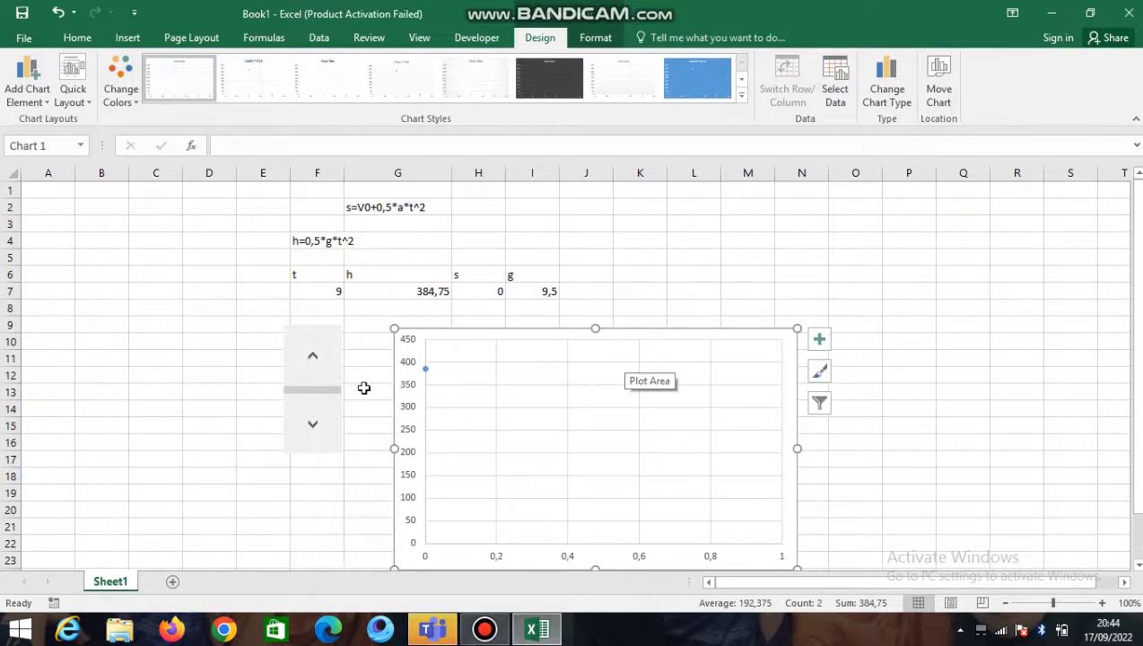
Step: Raise t to 10 and lower it to 2 with the scroll bar to check how the chart point moves
{"action": "left_click", "coordinate": [324, 428]}
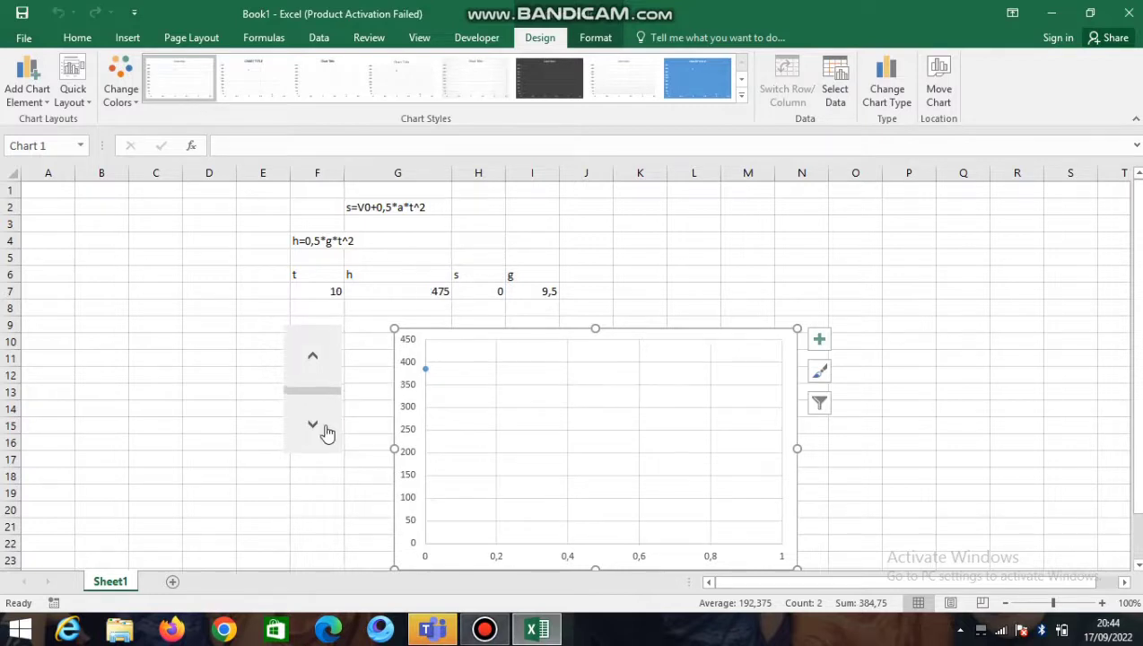
{"action": "left_click", "coordinate": [318, 362]}
{"action": "left_click", "coordinate": [317, 363]}
{"action": "left_click", "coordinate": [318, 362]}
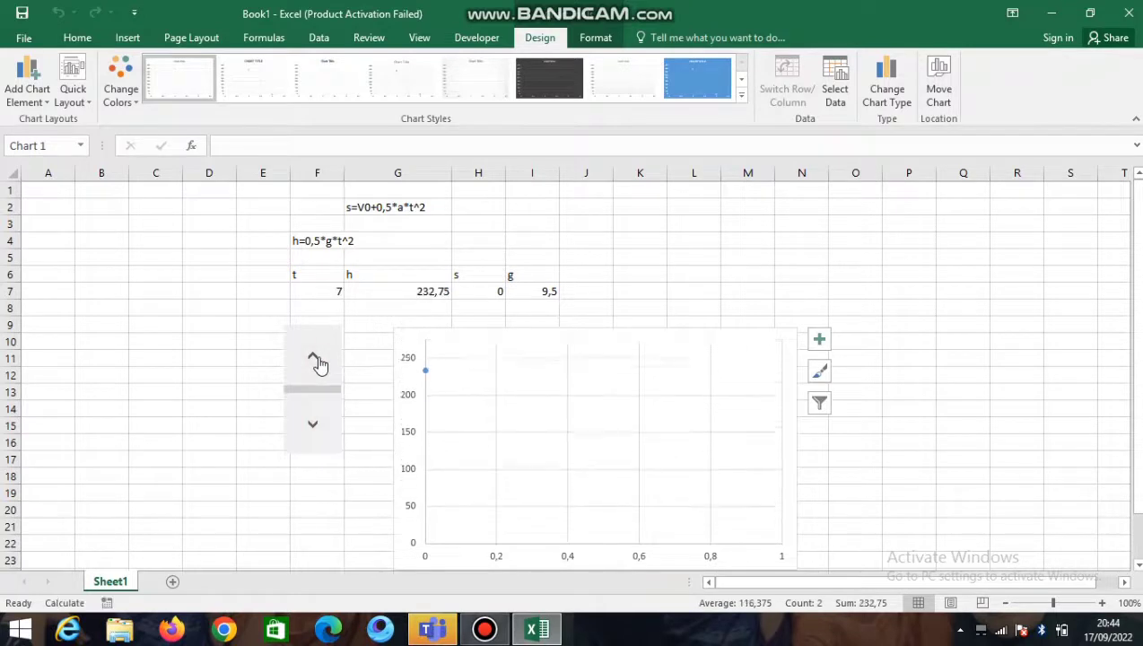
{"action": "left_click", "coordinate": [318, 362]}
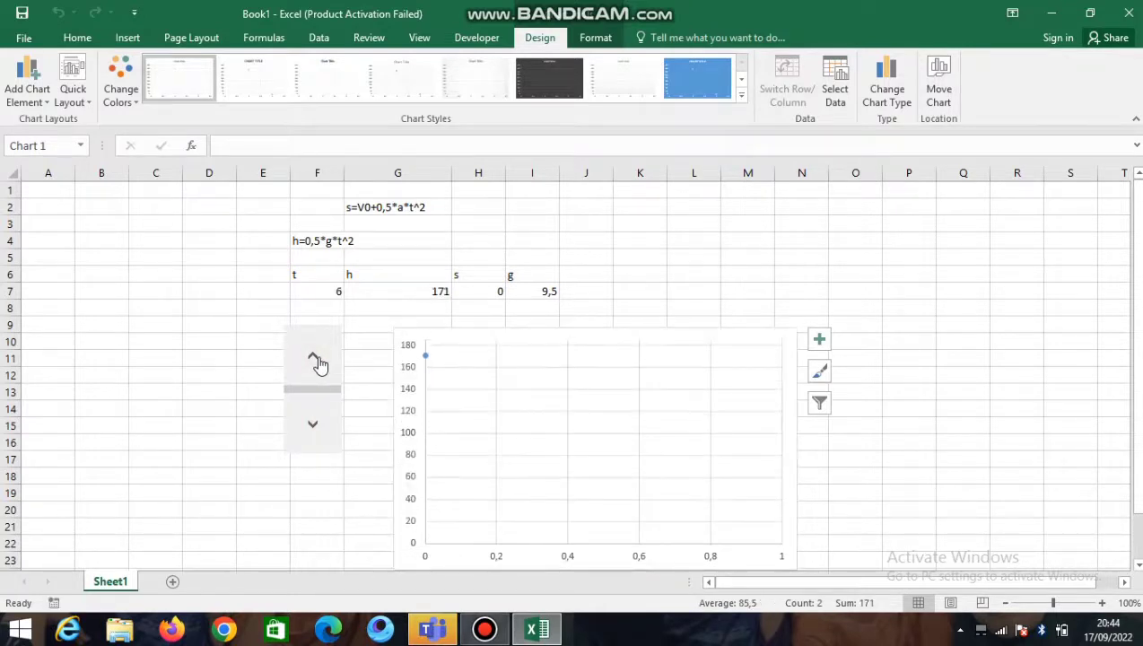
{"action": "left_click", "coordinate": [318, 362]}
{"action": "left_click", "coordinate": [317, 362]}
{"action": "left_click", "coordinate": [317, 362]}
{"action": "left_click", "coordinate": [318, 362]}
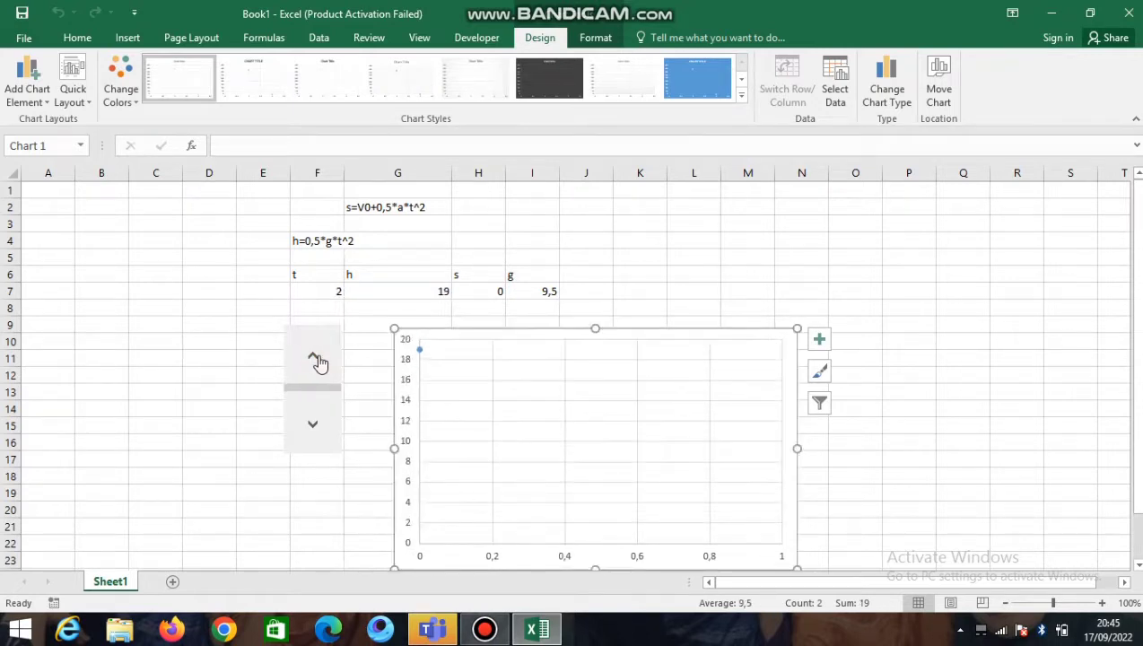
Step: Set the gravity value g in cell I7 to -9,8
{"action": "left_click", "coordinate": [535, 290]}
{"action": "left_click", "coordinate": [220, 145]}
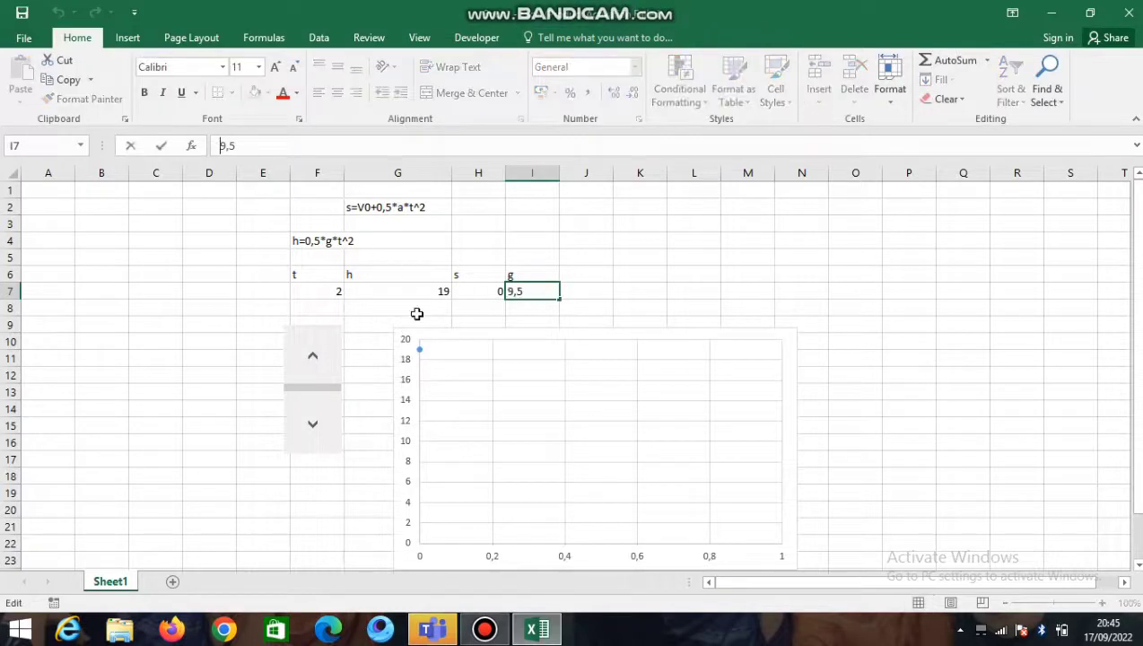
{"action": "type", "text": "-"}
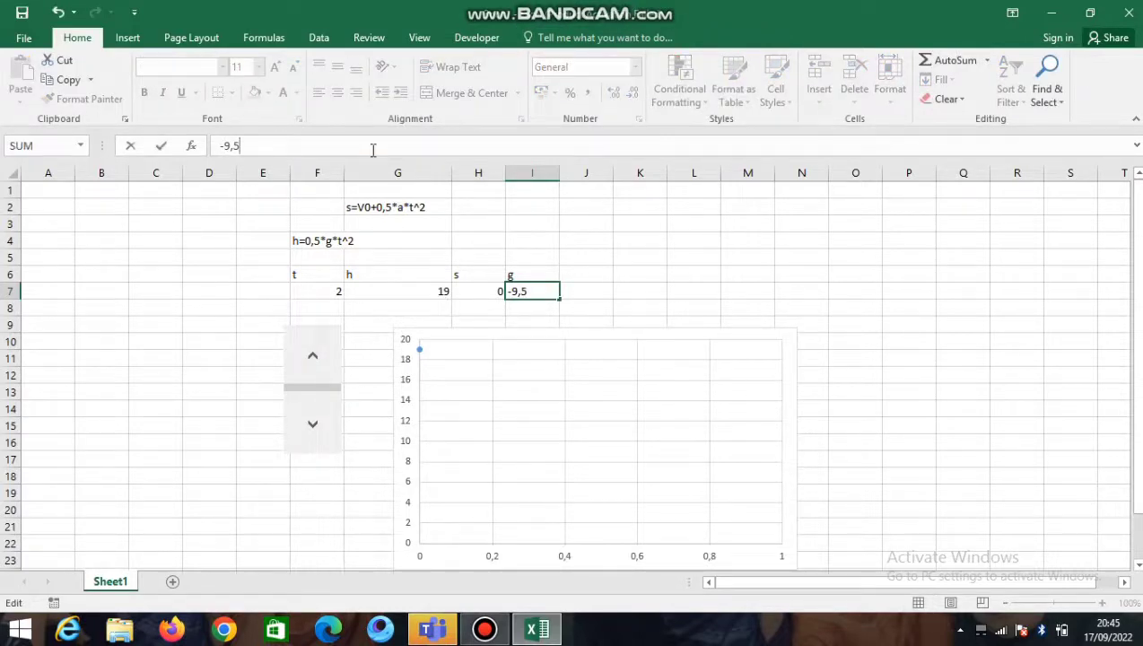
Step: Lower t with the scroll bar and raise it to 10 to check the falling chart point, and select cell F7
{"action": "left_click", "coordinate": [332, 355]}
{"action": "left_click", "coordinate": [332, 355]}
{"action": "left_click", "coordinate": [332, 354]}
{"action": "left_click", "coordinate": [315, 422]}
{"action": "left_click", "coordinate": [315, 422]}
{"action": "left_click", "coordinate": [315, 422]}
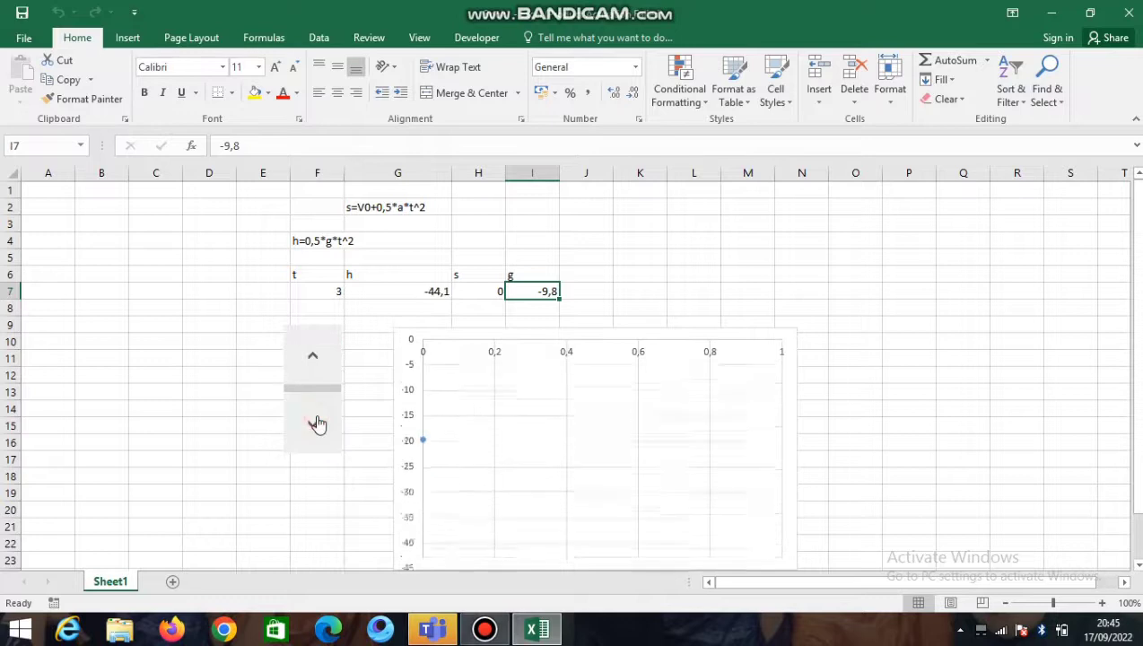
{"action": "left_click", "coordinate": [314, 424]}
{"action": "left_click", "coordinate": [314, 424]}
{"action": "left_click", "coordinate": [313, 425]}
{"action": "left_click", "coordinate": [312, 426]}
{"action": "left_click", "coordinate": [310, 425]}
{"action": "left_click", "coordinate": [305, 421]}
{"action": "left_click", "coordinate": [303, 427]}
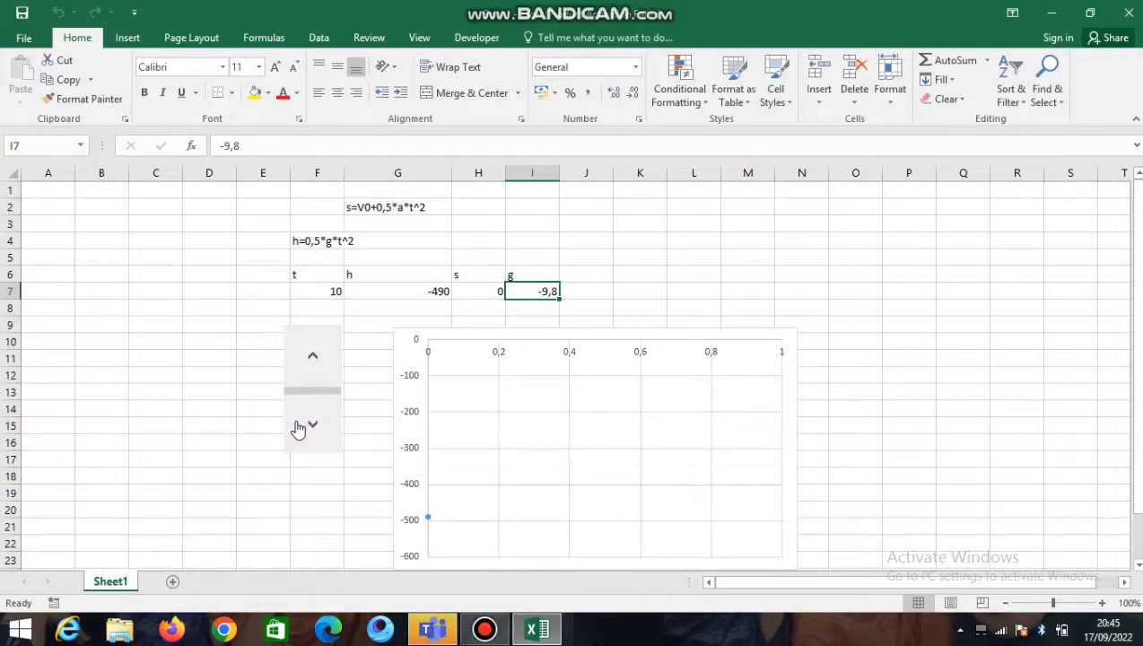
{"action": "left_click", "coordinate": [333, 296]}
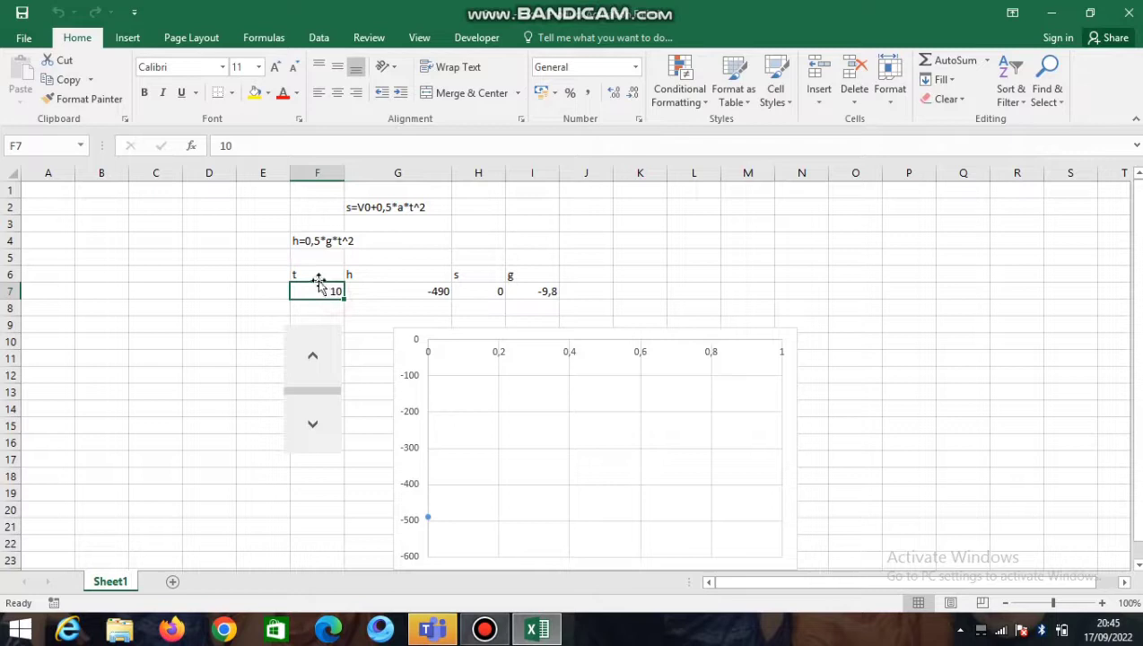
Step: Move the chart closer to the scroll bar and lower its upper edge to the start of row 9
{"action": "left_click", "coordinate": [318, 374]}
{"action": "left_click", "coordinate": [318, 404]}
{"action": "left_click", "coordinate": [409, 351]}
{"action": "left_click_drag", "start_coordinate": [408, 352], "coordinate": [378, 350]}
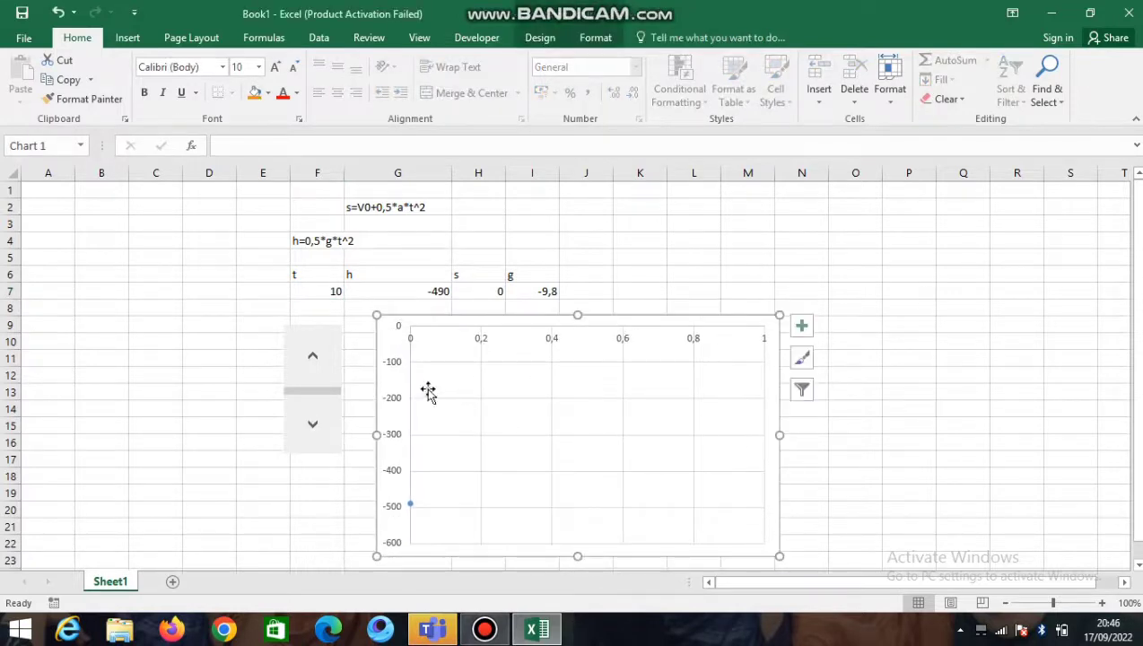
{"action": "mouse_move", "coordinate": [577, 315]}
{"action": "left_mouse_down"}
{"action": "mouse_move", "coordinate": [580, 287]}
{"action": "mouse_move", "coordinate": [579, 325]}
{"action": "left_mouse_up"}
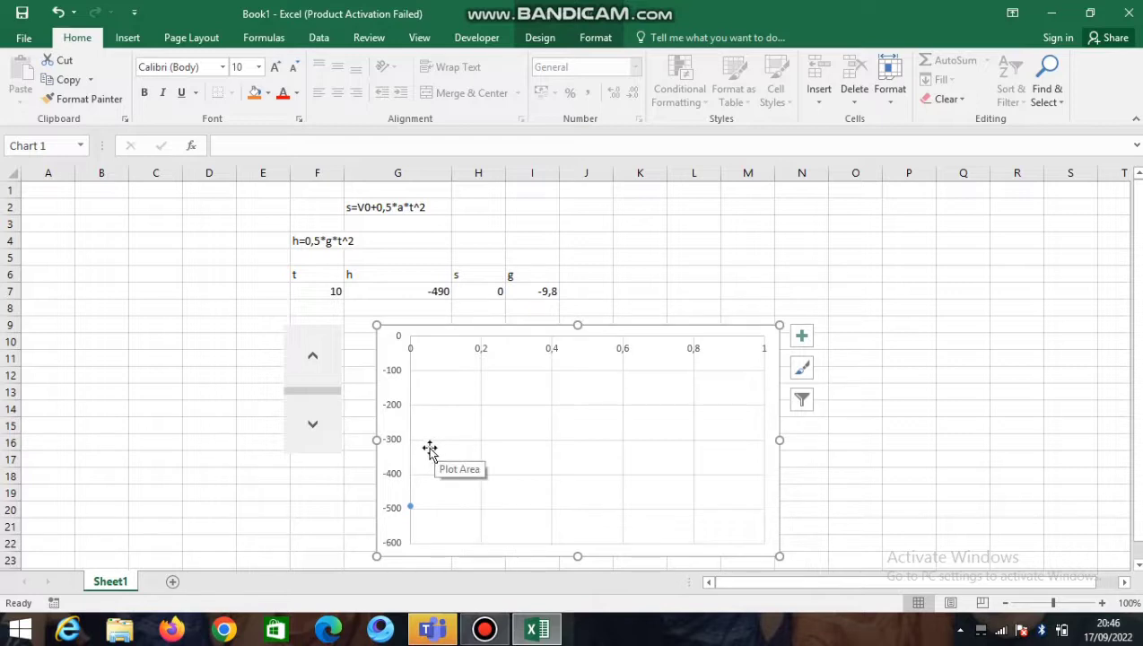
Step: Set the chart's vertical axis bounds to a minimum of -500 and a maximum of 0, and close the axis formatting
{"action": "left_click", "coordinate": [396, 445]}
{"action": "double_click", "coordinate": [401, 462]}
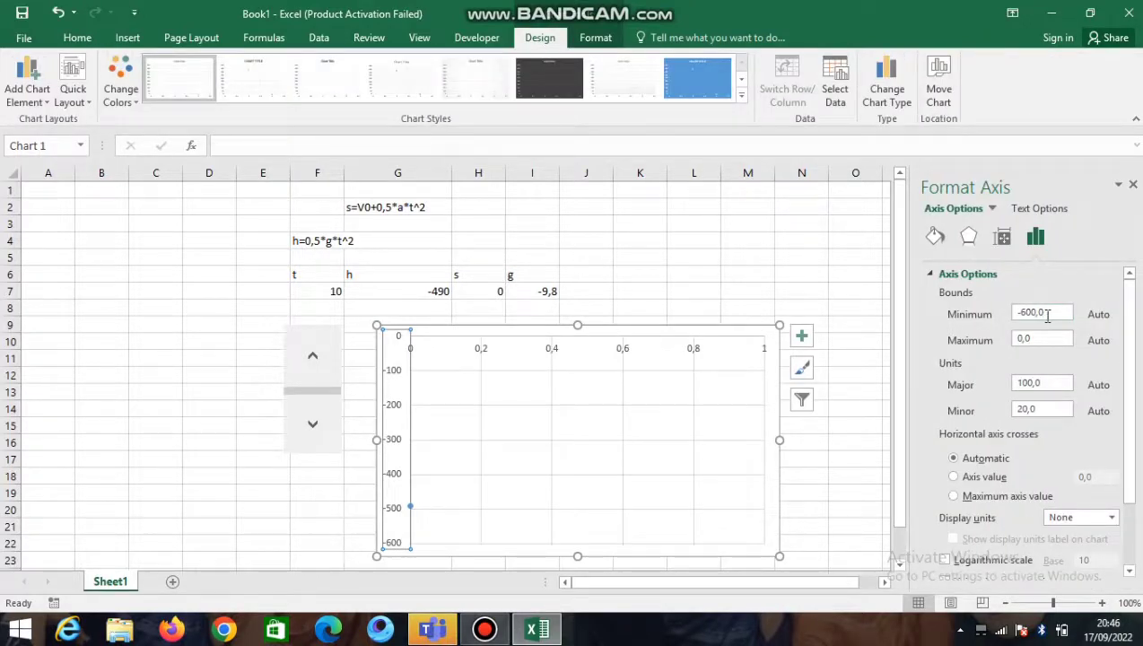
{"action": "left_click_drag", "start_coordinate": [1054, 311], "coordinate": [1021, 314]}
{"action": "type", "text": "-500"}
{"action": "left_click_drag", "start_coordinate": [1055, 339], "coordinate": [1017, 348]}
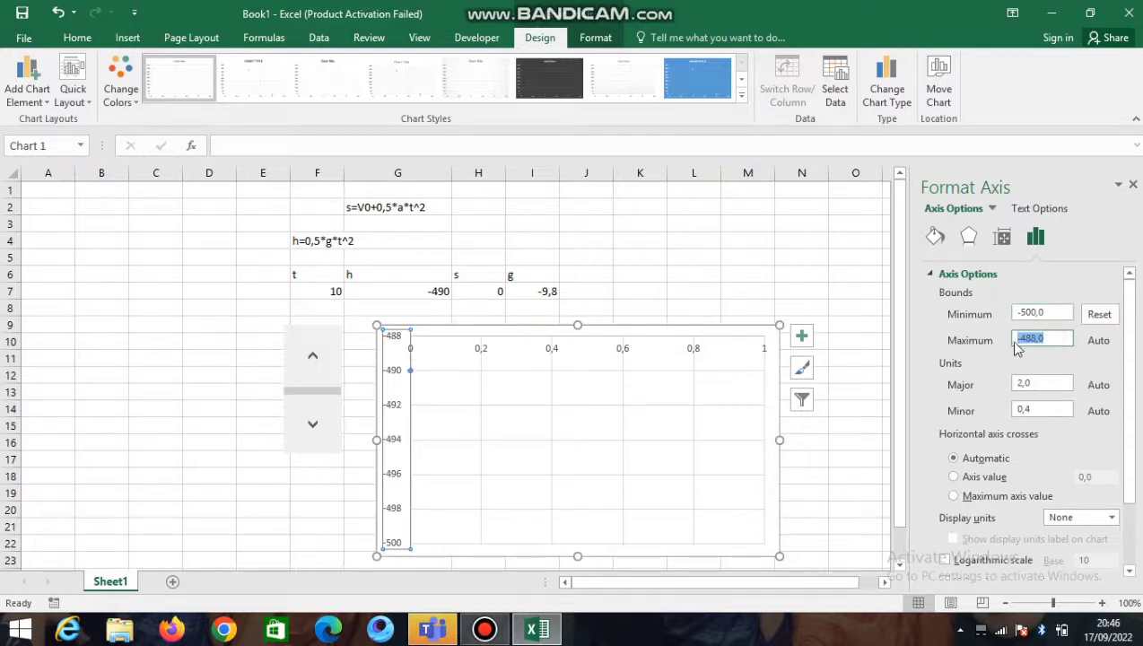
{"action": "type", "text": "0"}
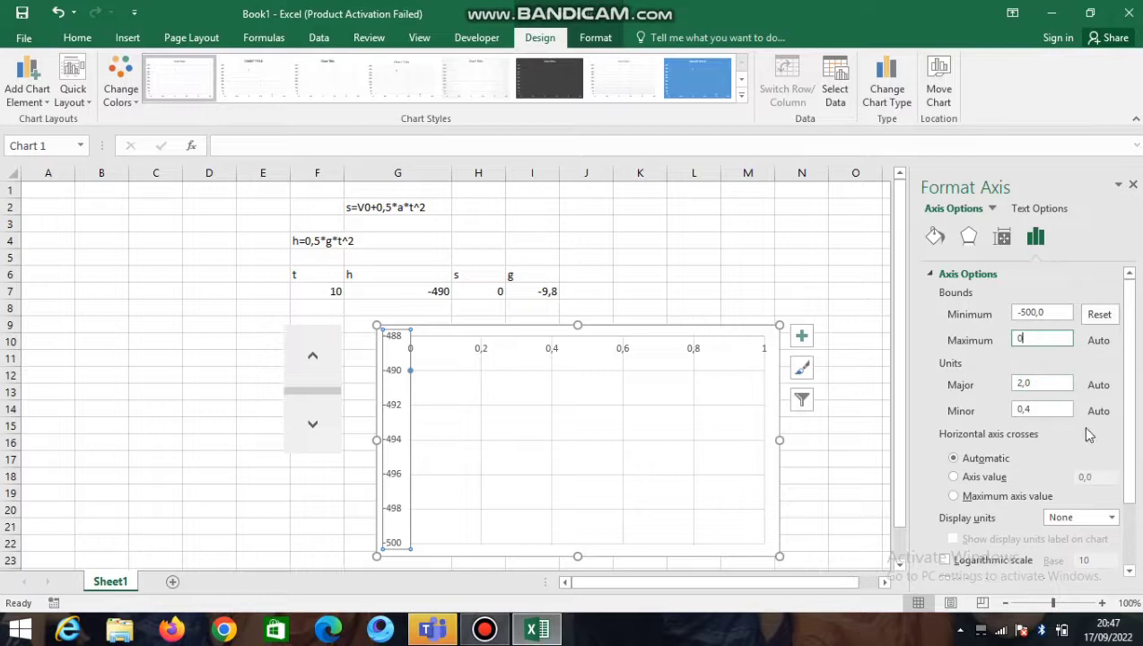
{"action": "key", "text": "Return"}
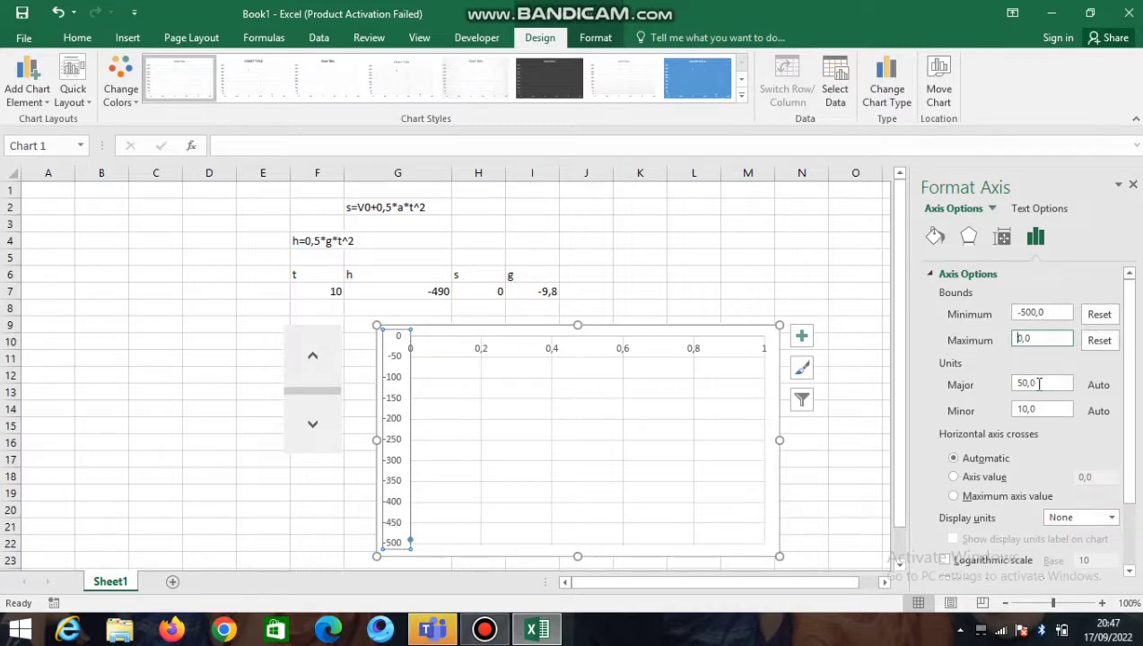
{"action": "scroll", "coordinate": [1000, 497], "scroll_direction": "down", "scroll_amount": 2}
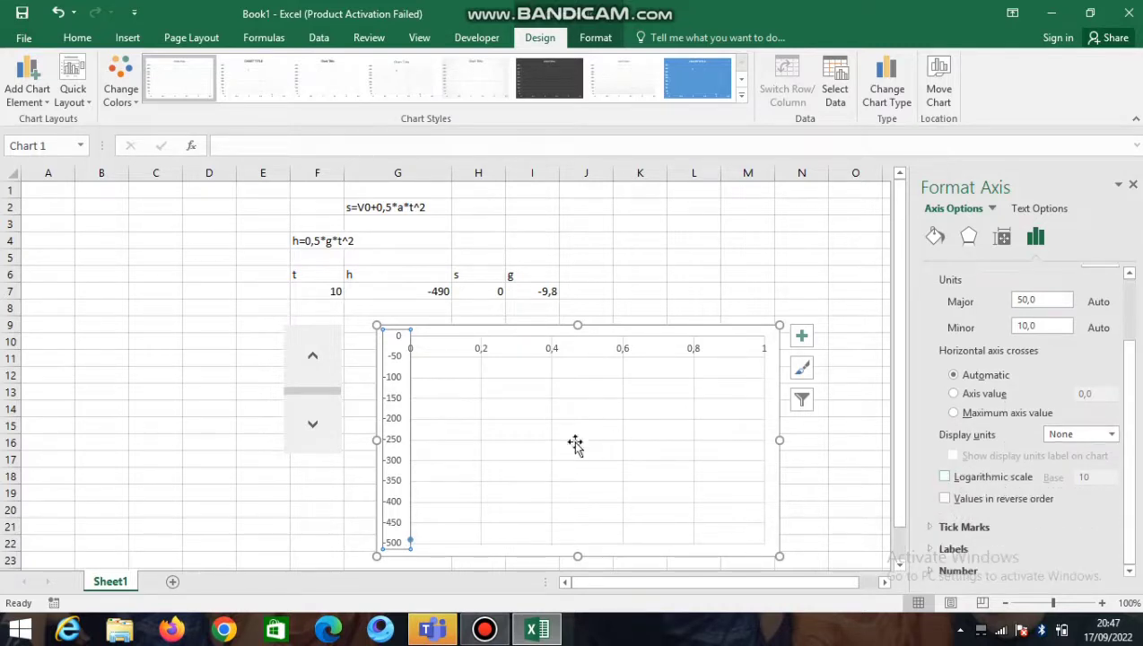
{"action": "left_click", "coordinate": [574, 555]}
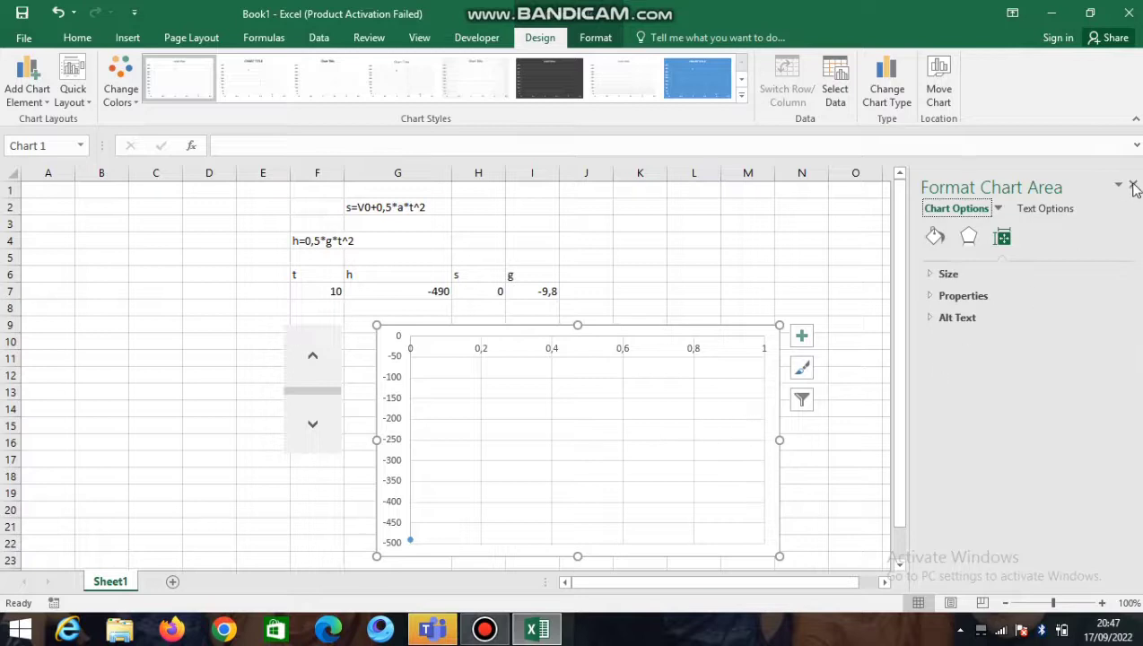
{"action": "left_click", "coordinate": [754, 276]}
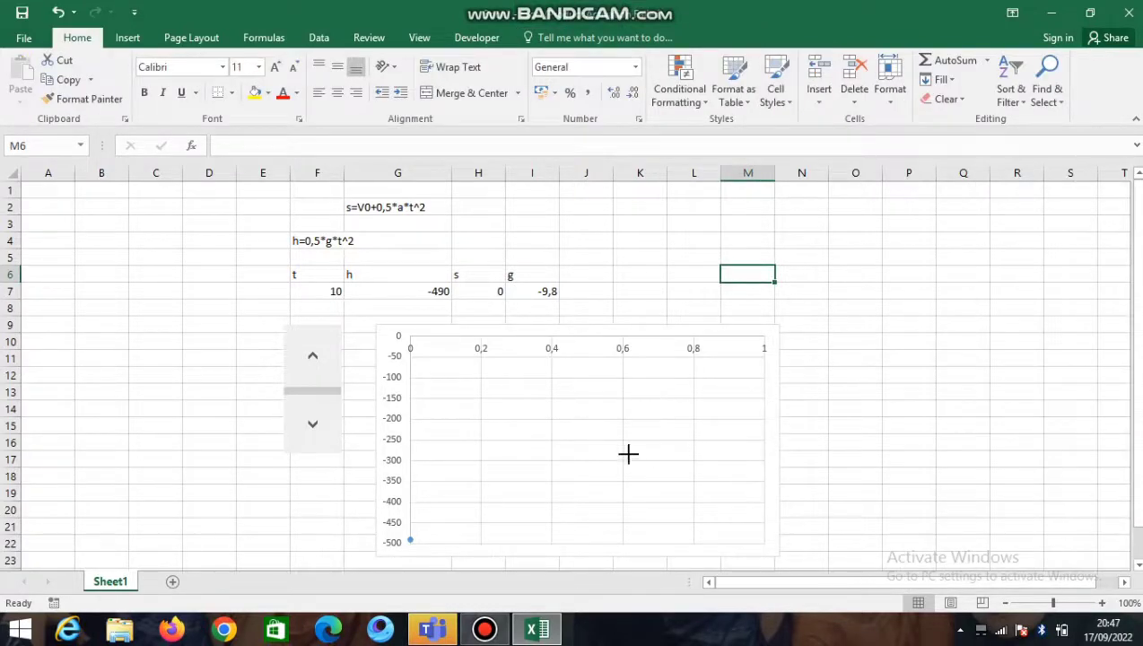
Step: Stretch the chart down to row 28 and narrow its width to end in column L
{"action": "left_click", "coordinate": [582, 533]}
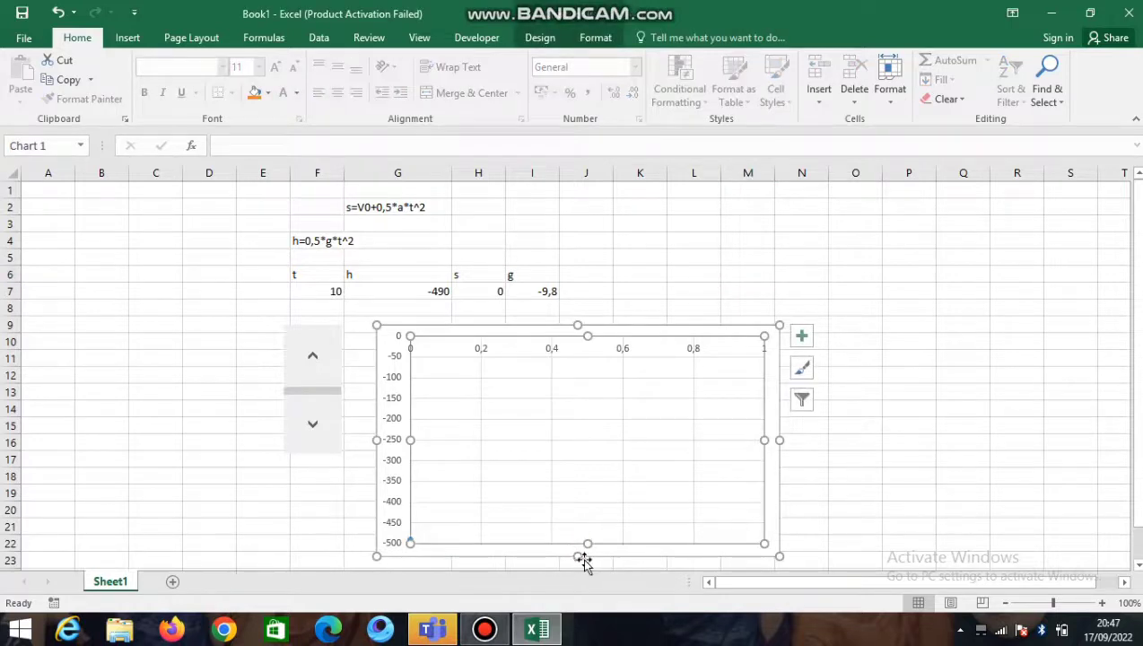
{"action": "left_click", "coordinate": [581, 557]}
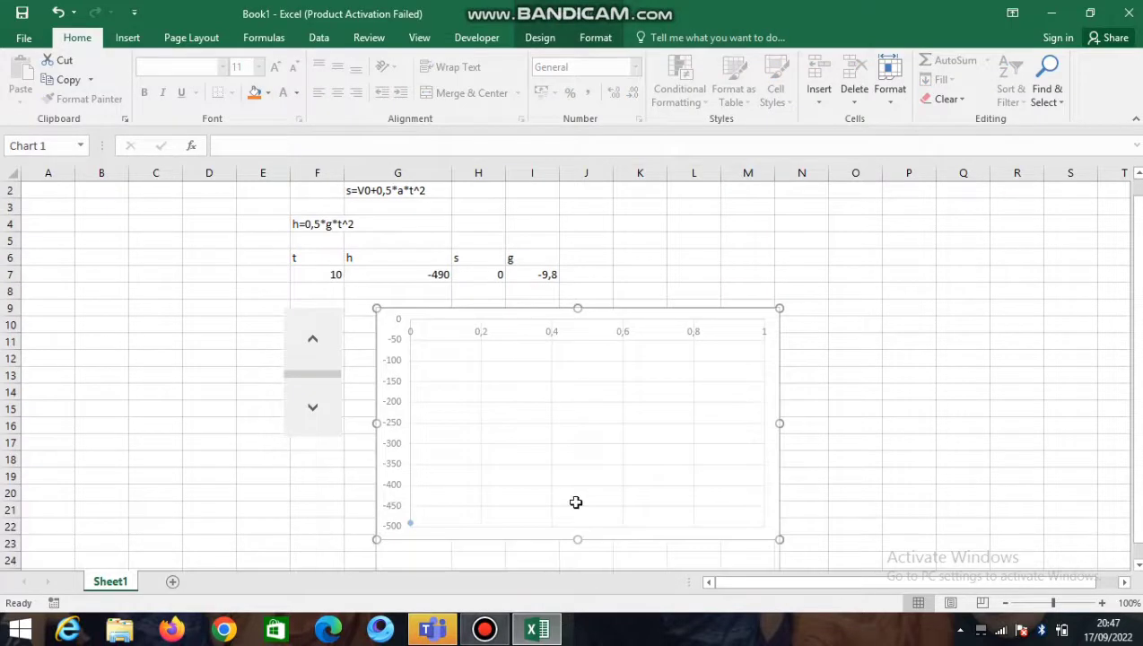
{"action": "scroll", "coordinate": [576, 502], "scroll_direction": "down", "scroll_amount": 2}
{"action": "left_click_drag", "start_coordinate": [579, 486], "coordinate": [576, 530]}
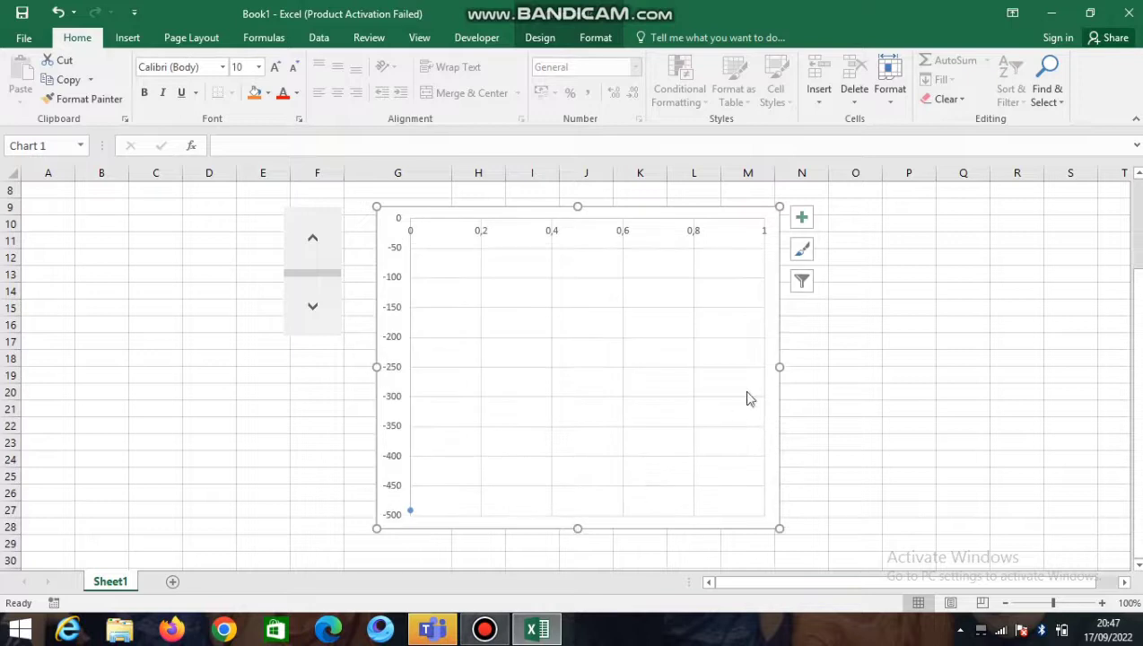
{"action": "mouse_move", "coordinate": [773, 375]}
{"action": "left_mouse_down"}
{"action": "mouse_move", "coordinate": [696, 381]}
{"action": "mouse_move", "coordinate": [786, 377]}
{"action": "left_mouse_up"}
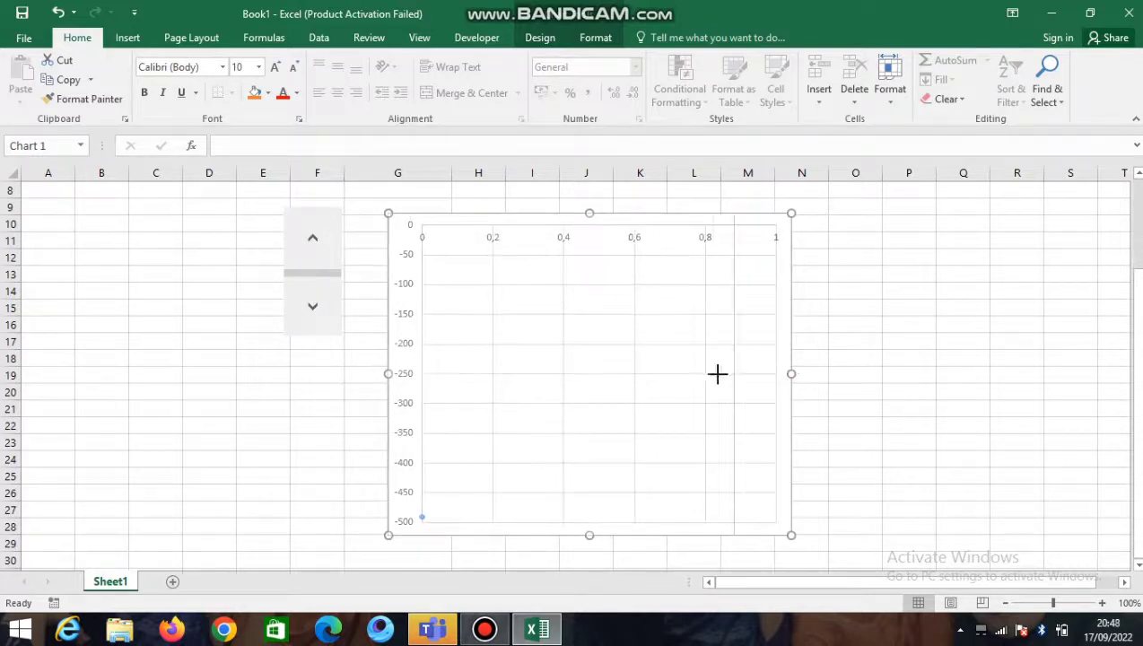
{"action": "left_click_drag", "start_coordinate": [717, 373], "coordinate": [713, 373]}
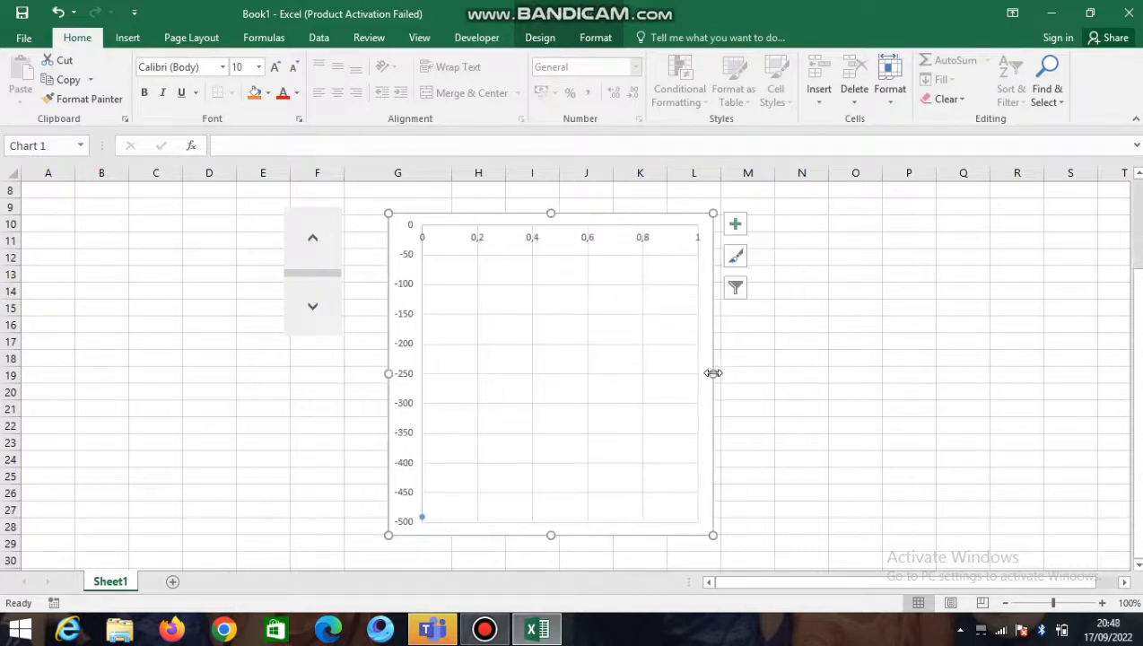
Step: Delete the vertical and horizontal gridlines from the chart
{"action": "right_click", "coordinate": [642, 314]}
{"action": "left_click", "coordinate": [660, 324]}
{"action": "right_click", "coordinate": [636, 321]}
{"action": "left_click", "coordinate": [655, 326]}
Step: Narrow the chart to end in column J and delete its horizontal axis
{"action": "left_click_drag", "start_coordinate": [712, 373], "coordinate": [599, 375]}
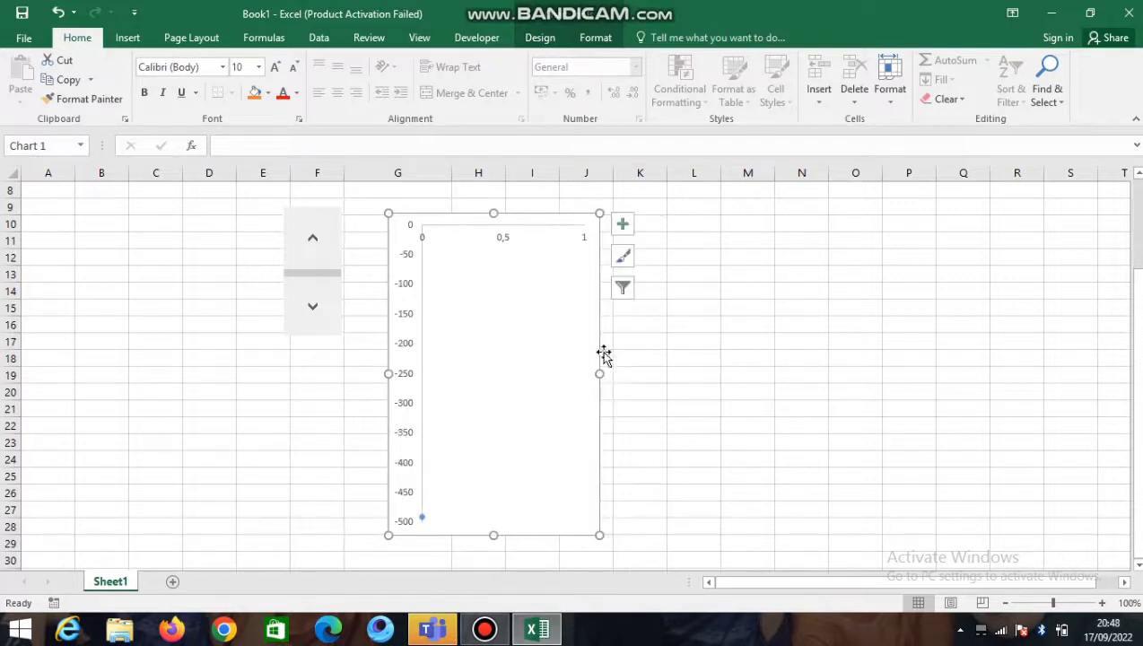
{"action": "right_click", "coordinate": [503, 239]}
{"action": "left_click", "coordinate": [530, 251]}
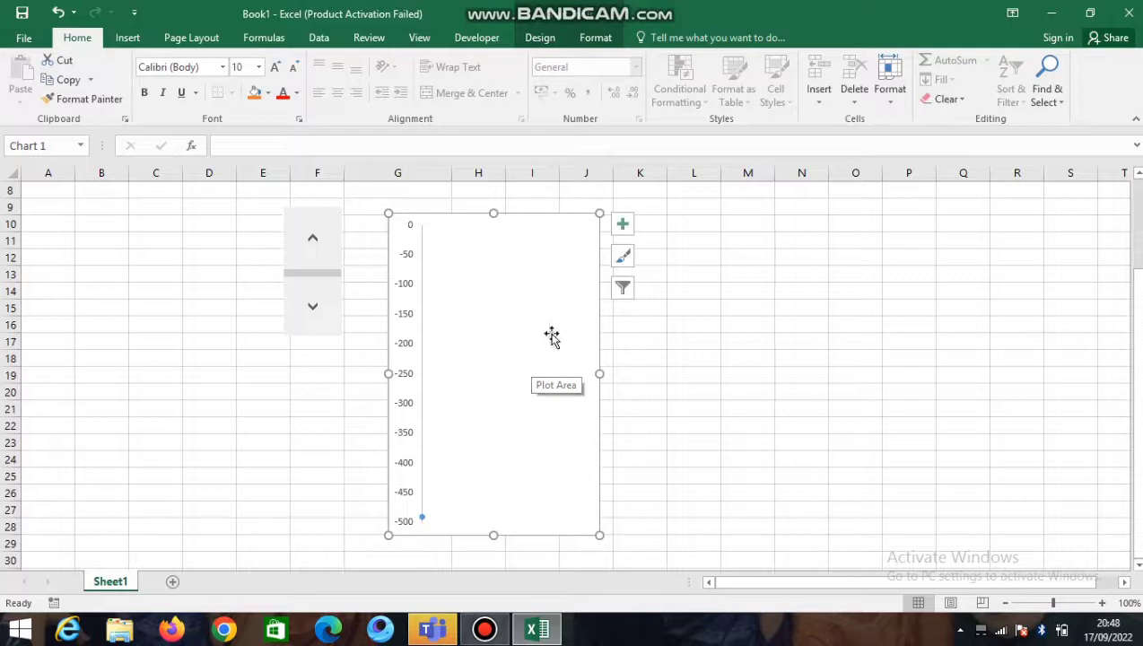
Step: Lower t with the scroll bar and raise it back to 10 to check the point's motion in the narrowed chart
{"action": "scroll", "coordinate": [551, 334], "scroll_direction": "up", "scroll_amount": 1}
{"action": "left_click", "coordinate": [1041, 601]}
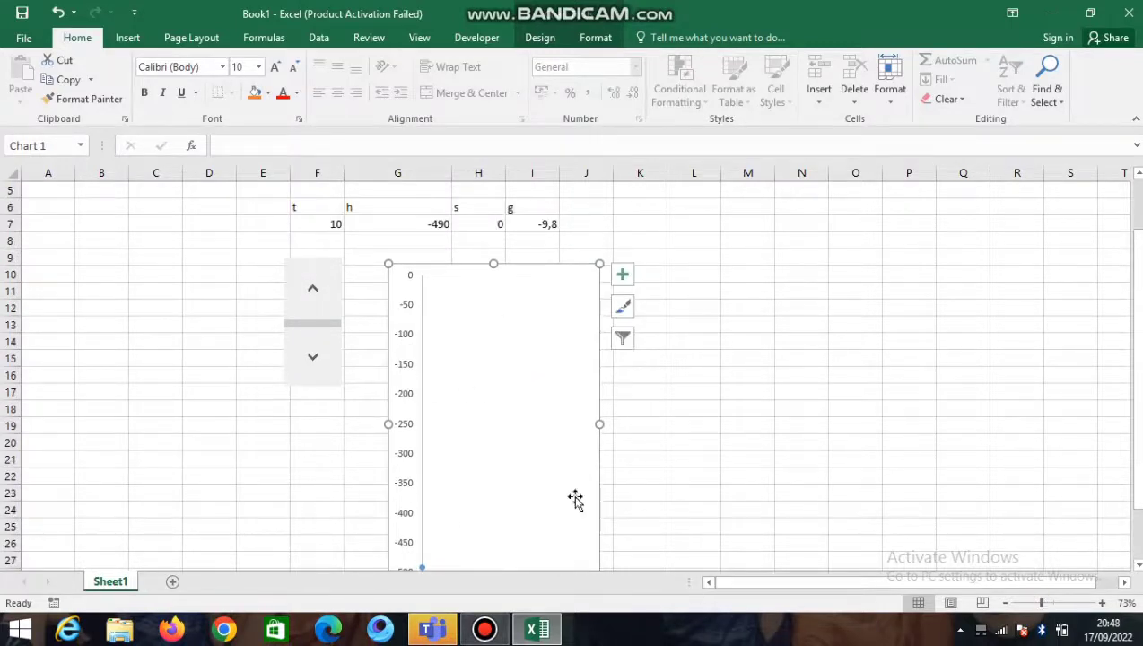
{"action": "left_click", "coordinate": [304, 303]}
{"action": "left_click", "coordinate": [304, 305]}
{"action": "left_click", "coordinate": [304, 305]}
{"action": "left_click", "coordinate": [304, 305]}
{"action": "left_click", "coordinate": [304, 305]}
{"action": "left_click", "coordinate": [305, 305]}
{"action": "left_click", "coordinate": [307, 358]}
{"action": "left_click", "coordinate": [306, 358]}
{"action": "left_click", "coordinate": [308, 363]}
{"action": "left_click", "coordinate": [309, 370]}
{"action": "left_click", "coordinate": [308, 369]}
{"action": "left_click", "coordinate": [308, 370]}
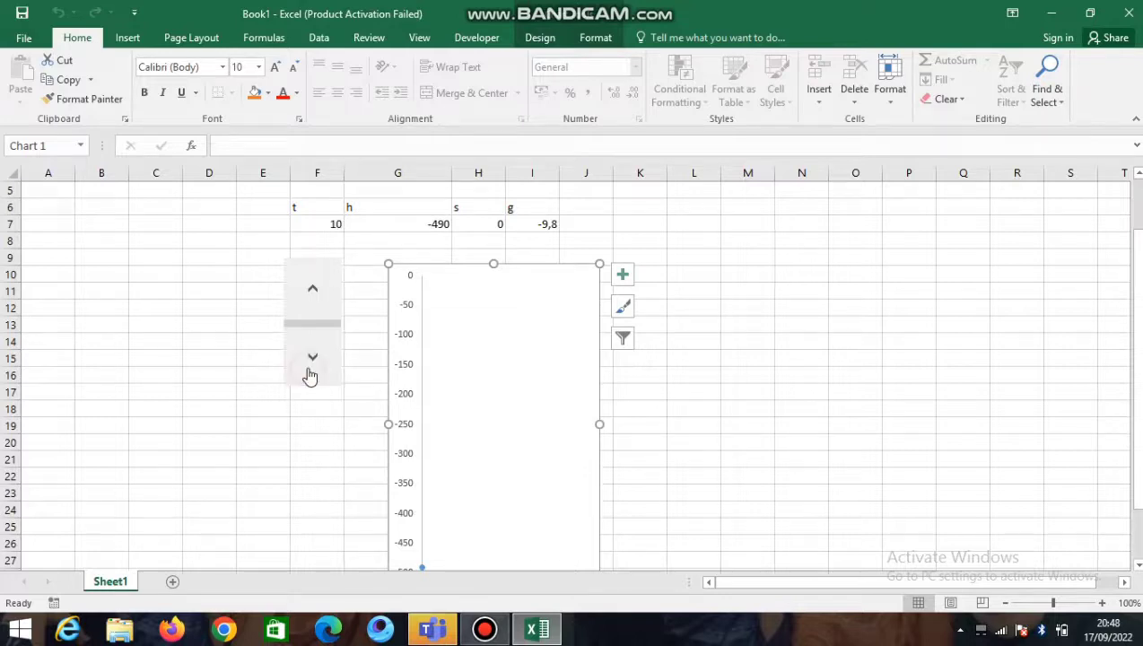
Step: Select the chart's data series and open its fill and line formatting options
{"action": "mouse_move", "coordinate": [1136, 381]}
{"action": "left_mouse_down"}
{"action": "mouse_move", "coordinate": [1139, 416]}
{"action": "mouse_move", "coordinate": [1138, 404]}
{"action": "left_mouse_up"}
{"action": "double_click", "coordinate": [543, 253]}
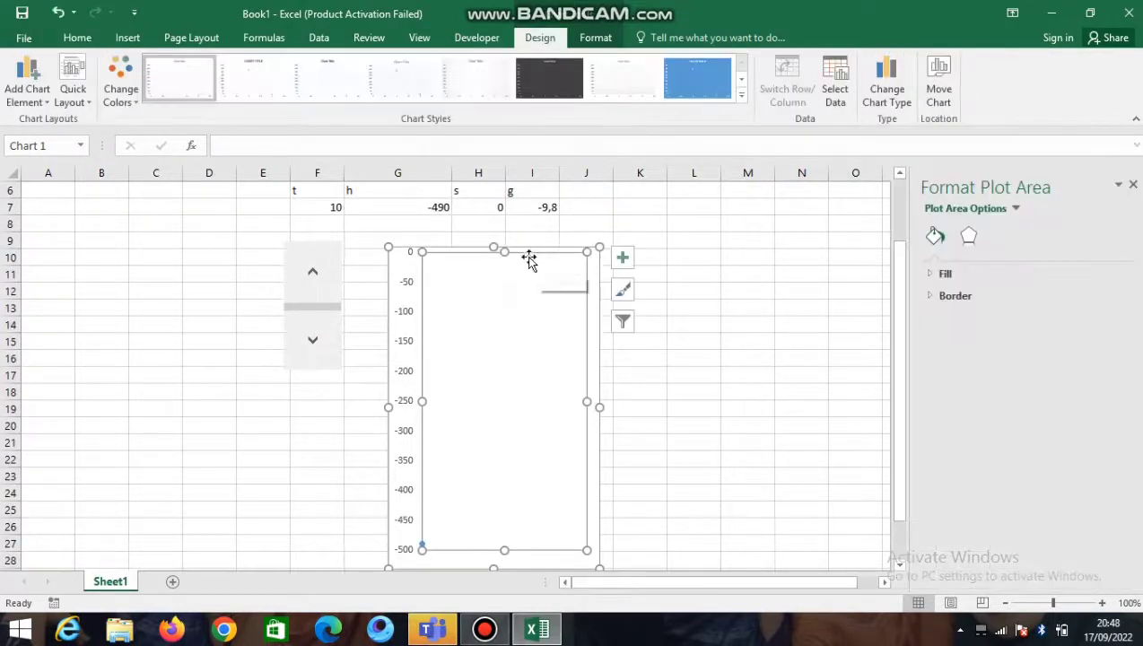
{"action": "left_click", "coordinate": [431, 222]}
{"action": "left_click", "coordinate": [732, 306]}
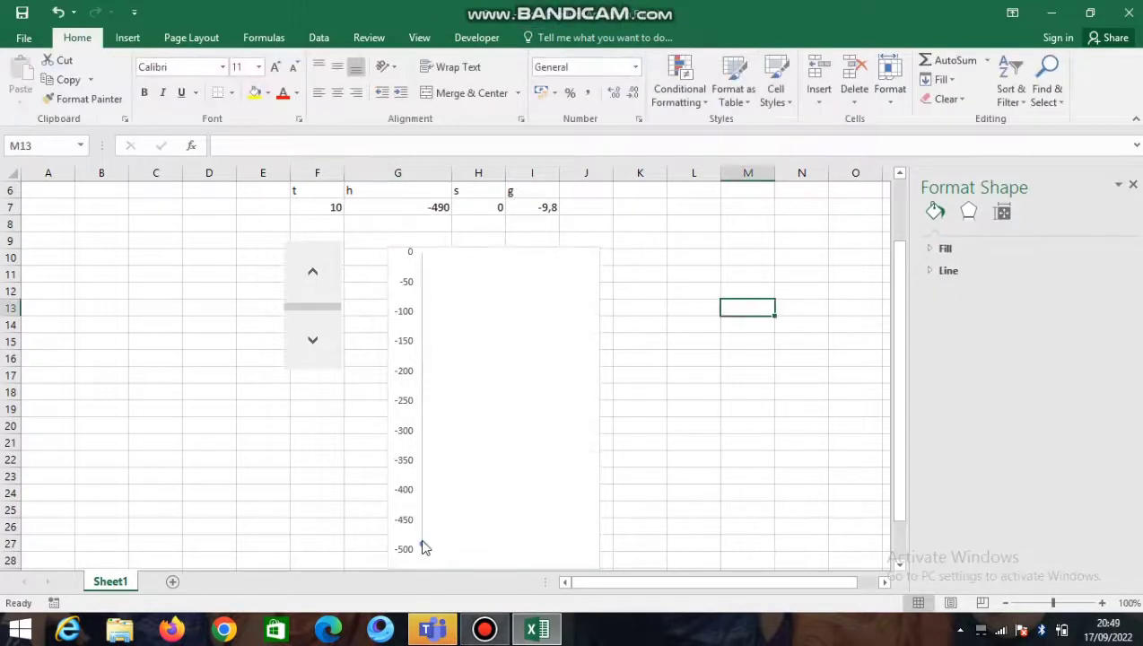
{"action": "mouse_move", "coordinate": [425, 548]}
{"action": "left_click", "coordinate": [420, 545]}
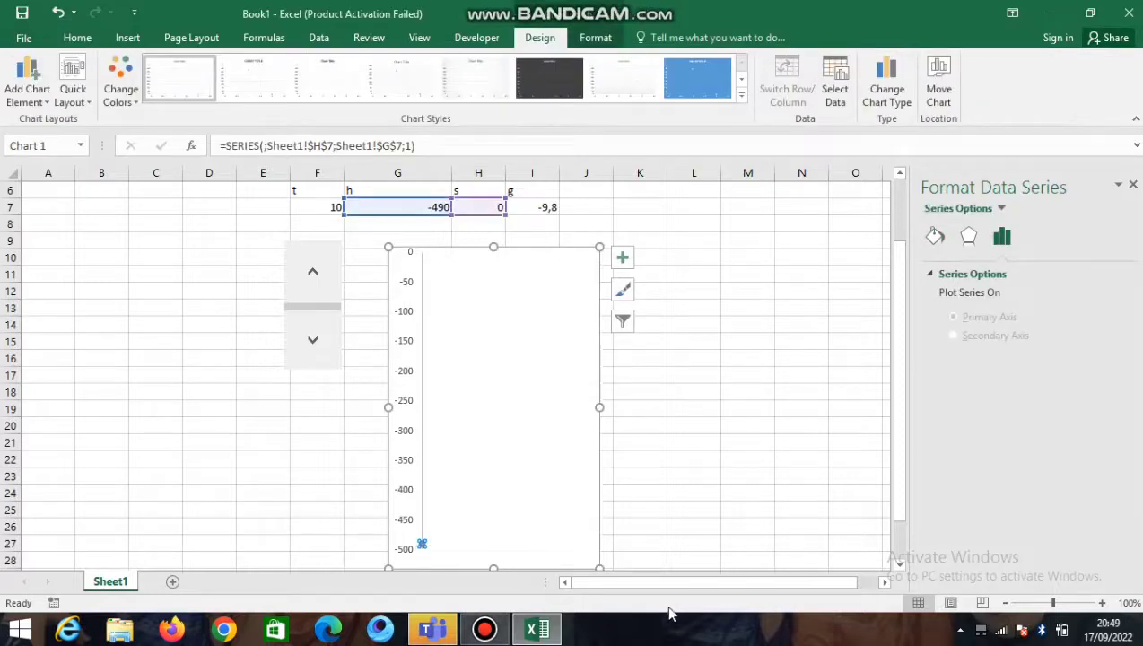
{"action": "left_click", "coordinate": [933, 237]}
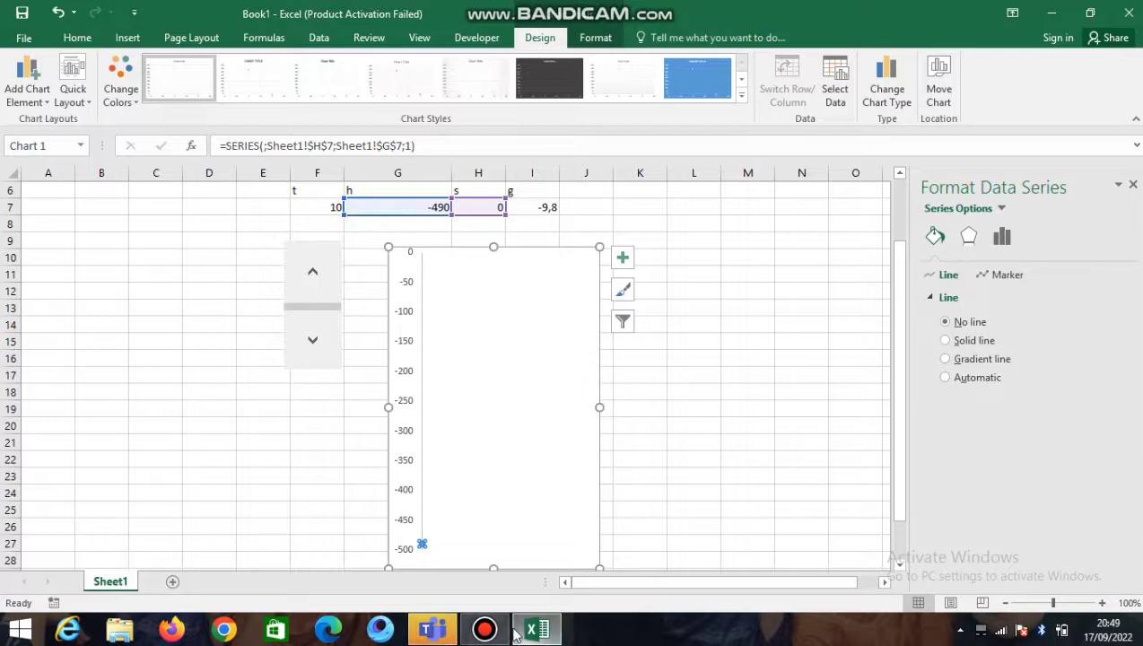
{"action": "left_click", "coordinate": [467, 638]}
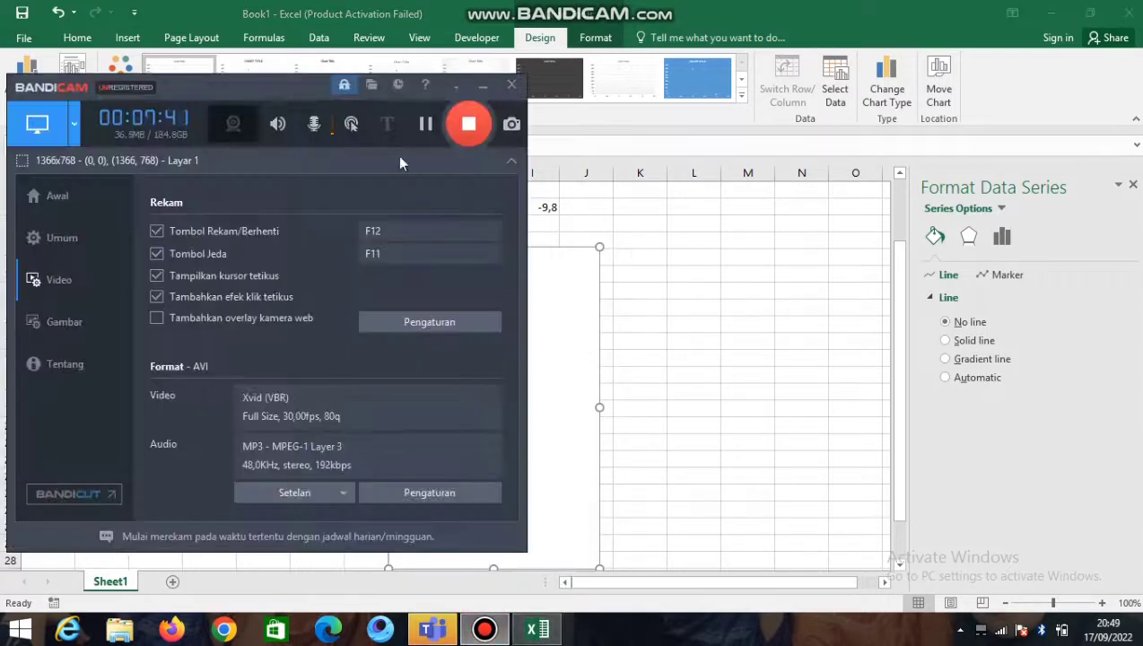
{"action": "left_click", "coordinate": [485, 88]}
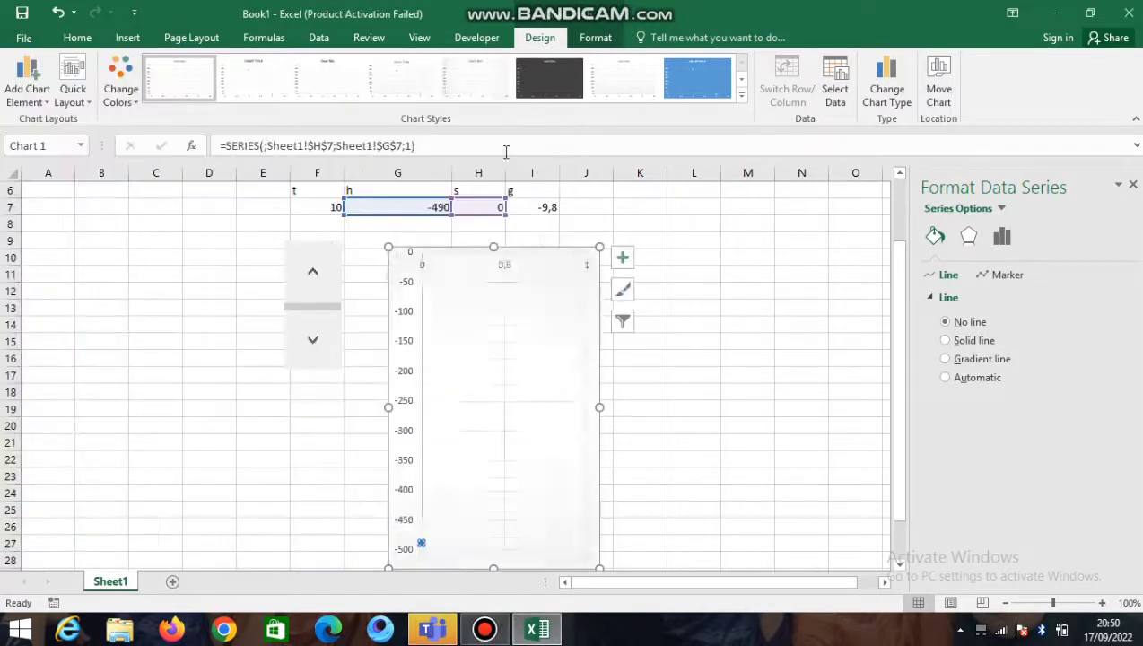
Step: Fill the data series marker with the apple picture from the Downloads folder
{"action": "left_click", "coordinate": [1003, 278]}
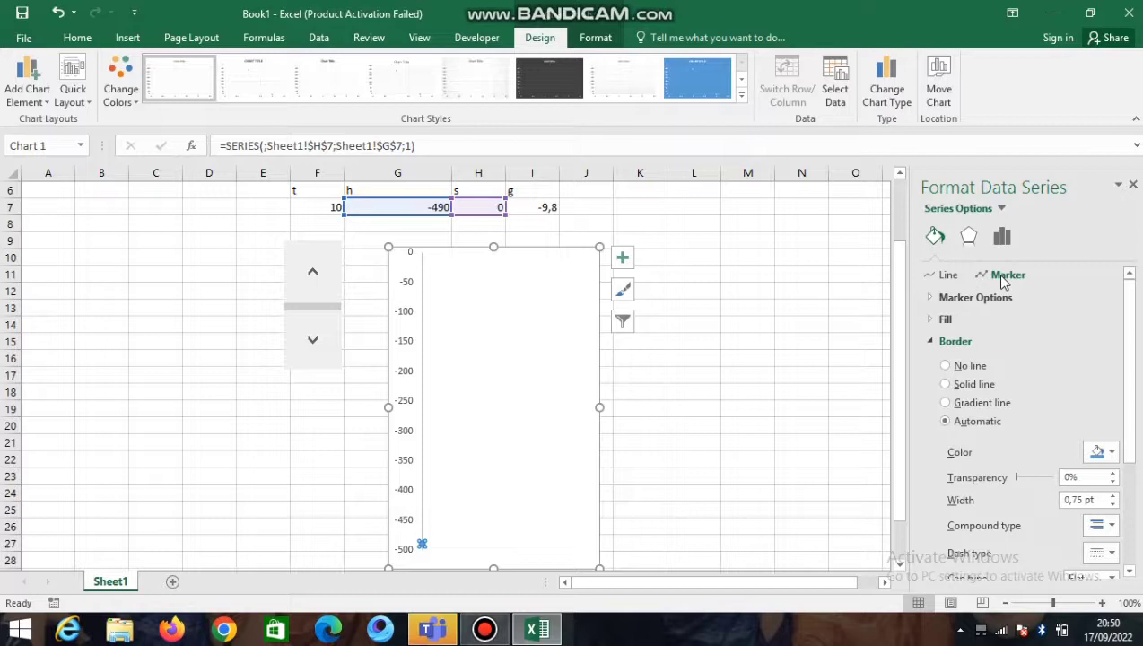
{"action": "left_click", "coordinate": [960, 323]}
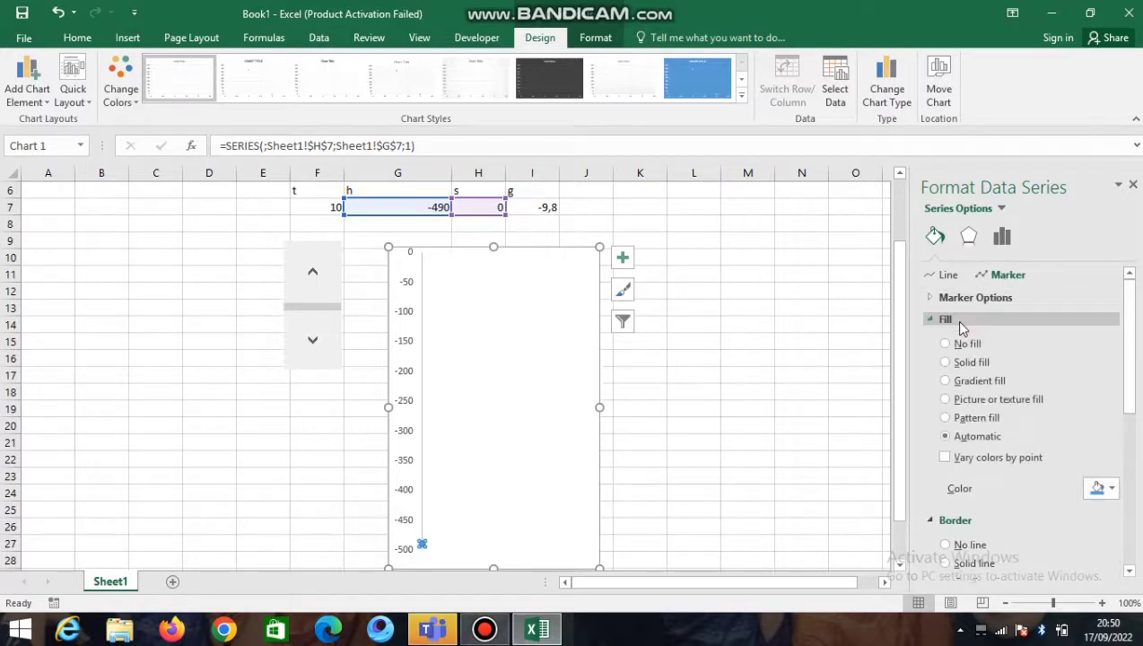
{"action": "left_click", "coordinate": [960, 403]}
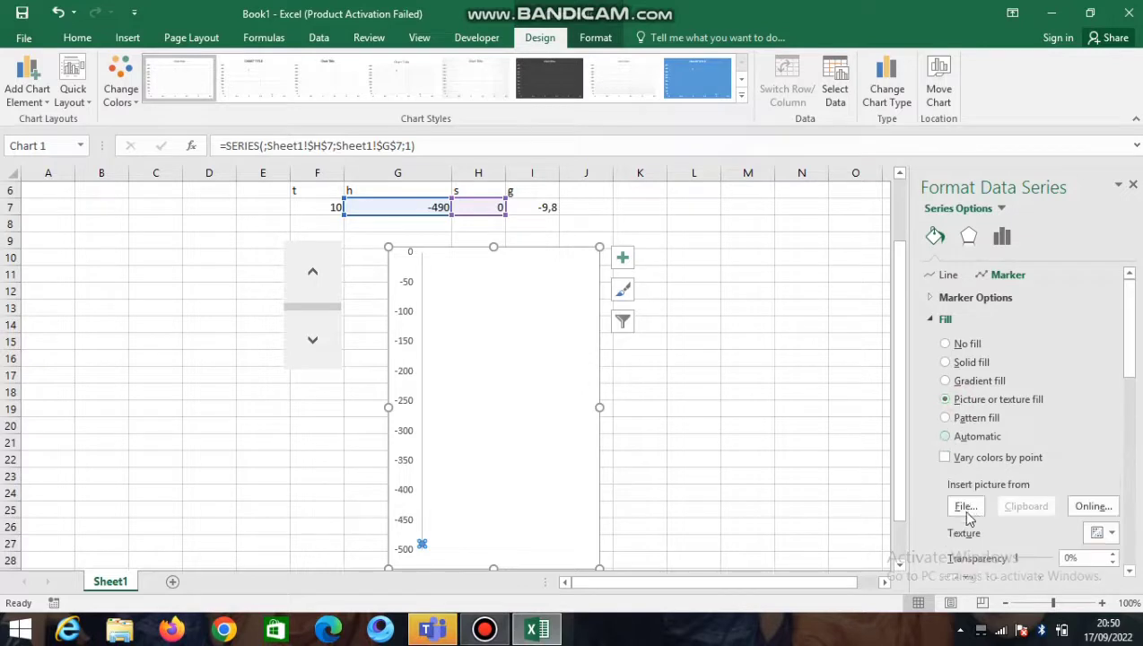
{"action": "scroll", "coordinate": [1036, 489], "scroll_direction": "down", "scroll_amount": 3}
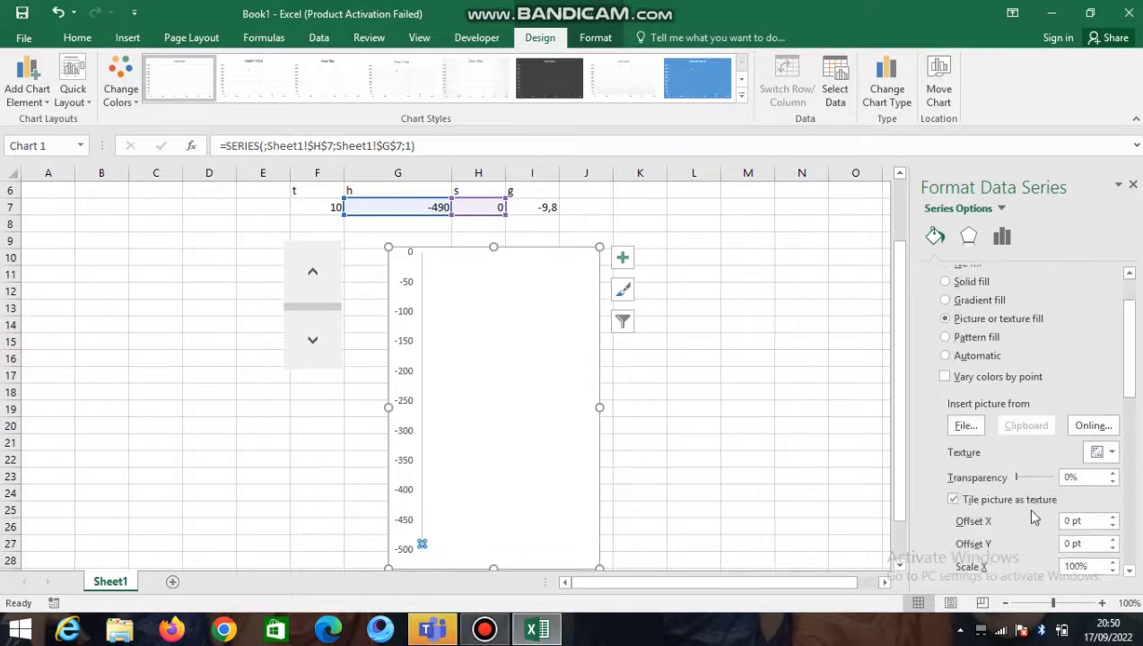
{"action": "left_click", "coordinate": [969, 434]}
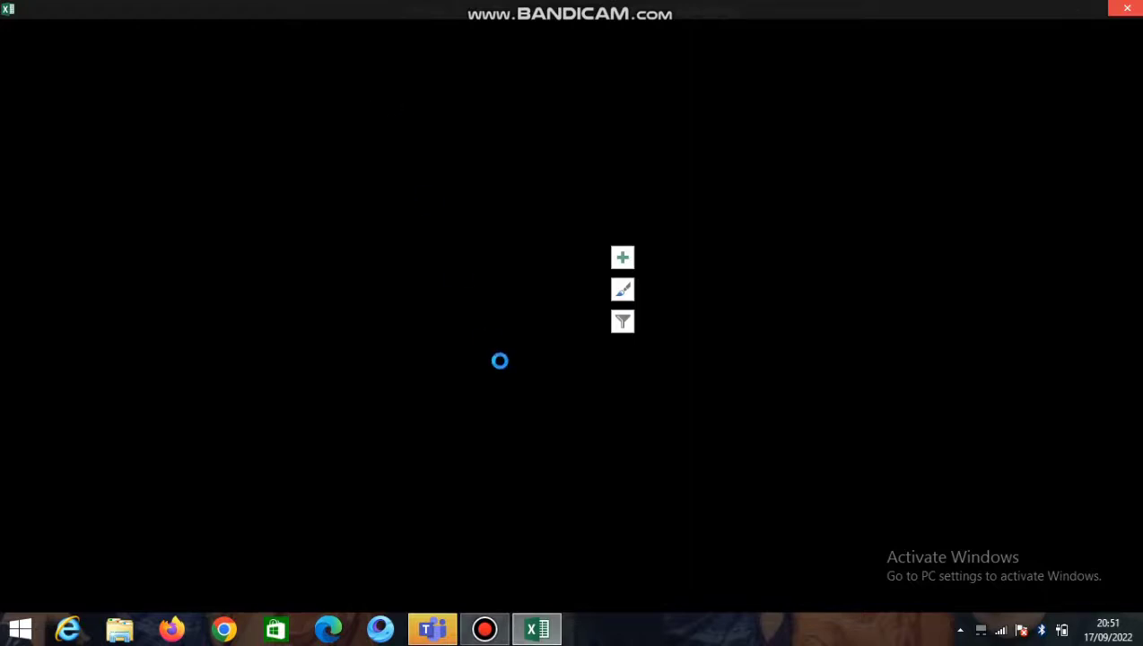
{"action": "left_click", "coordinate": [484, 629]}
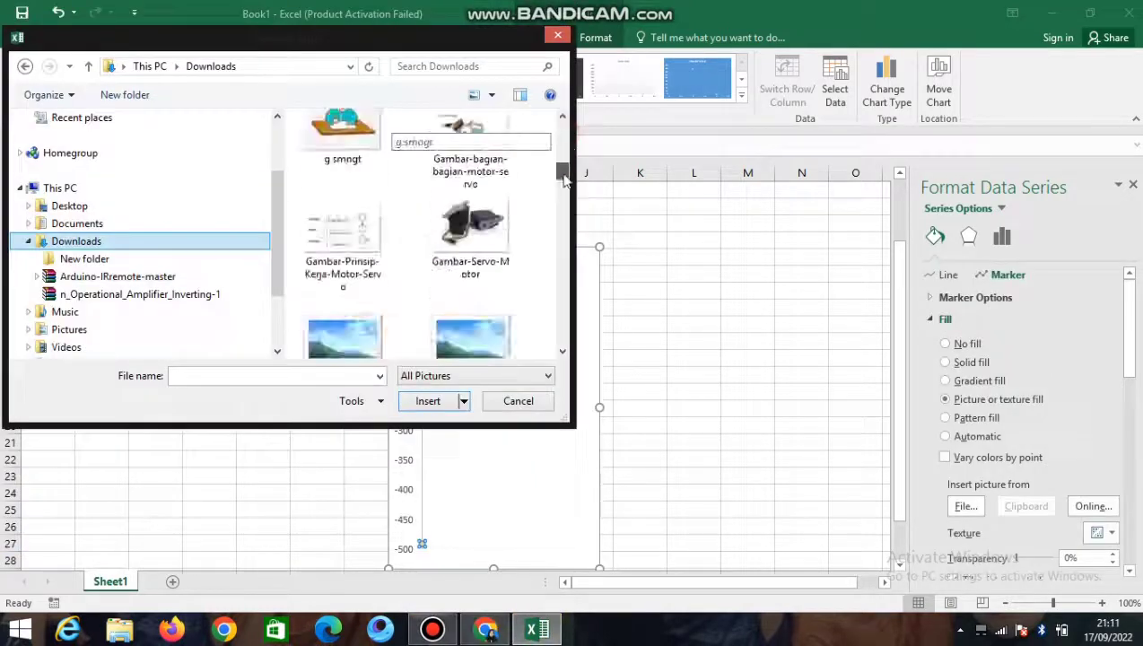
{"action": "left_click_drag", "start_coordinate": [560, 158], "coordinate": [554, 226]}
{"action": "double_click", "coordinate": [471, 224]}
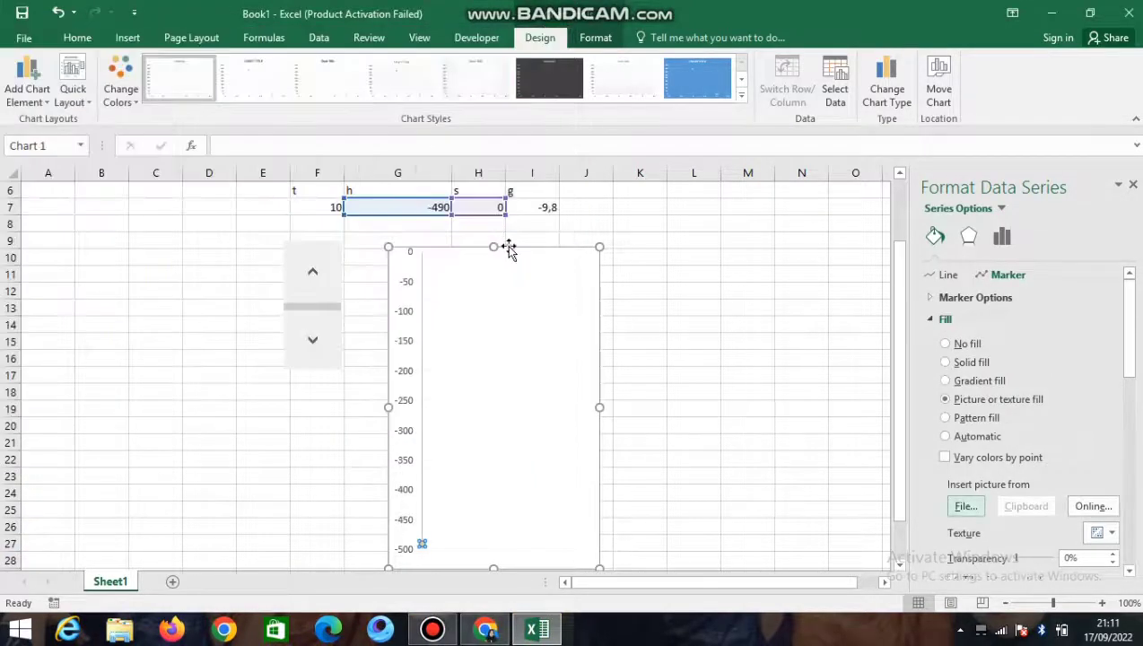
Step: Enlarge the built-in round marker of the data series to size 27
{"action": "left_click", "coordinate": [999, 278]}
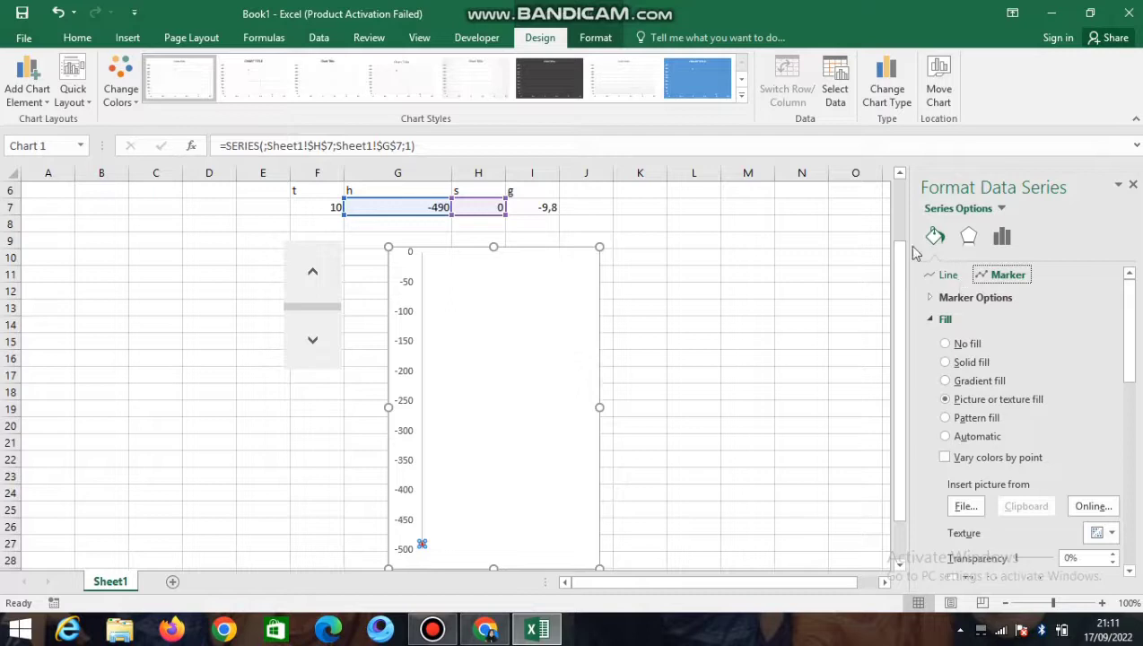
{"action": "left_click", "coordinate": [432, 630]}
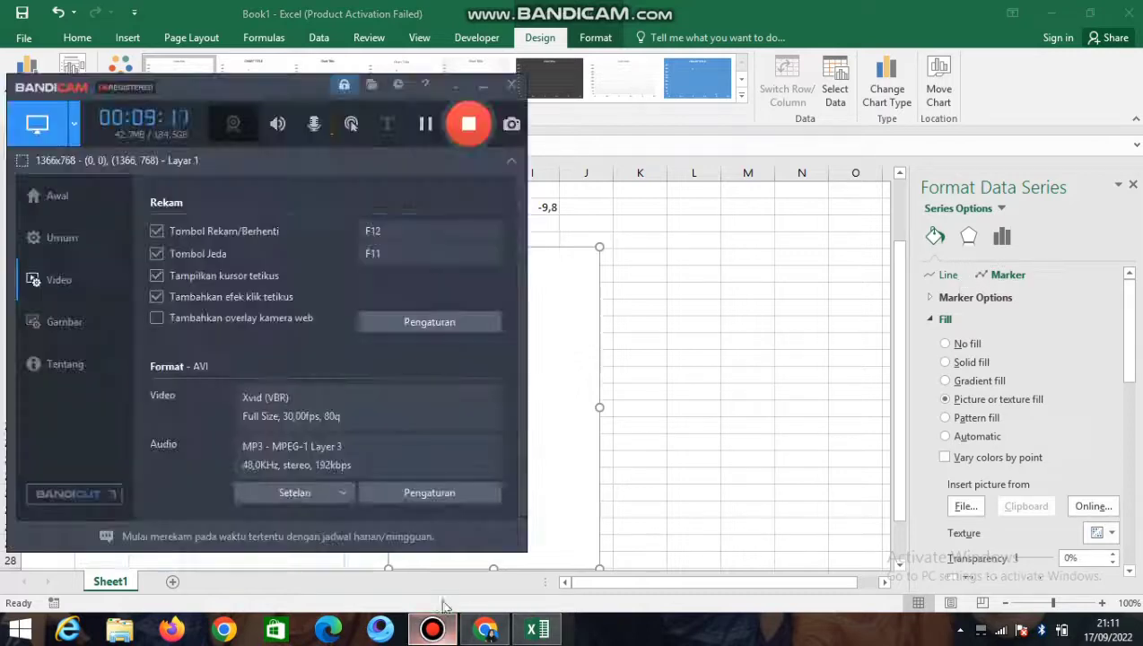
{"action": "left_click", "coordinate": [425, 125]}
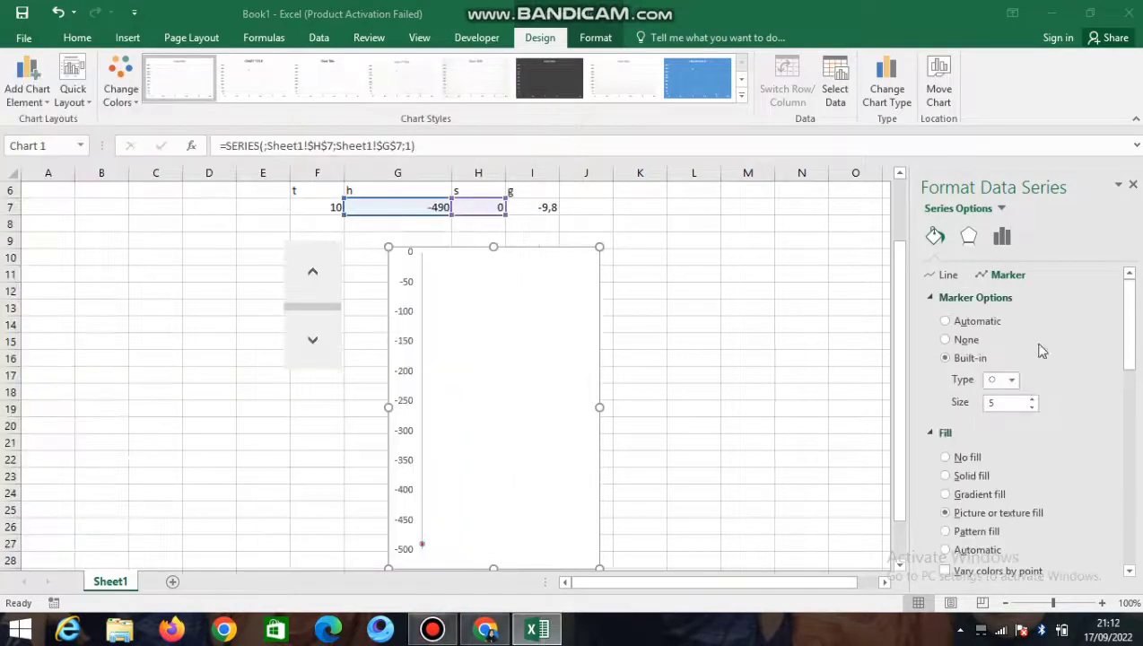
{"action": "left_click", "coordinate": [1032, 399]}
{"action": "left_click", "coordinate": [1033, 399]}
{"action": "left_click", "coordinate": [1032, 398]}
{"action": "left_click", "coordinate": [1033, 398]}
{"action": "left_click", "coordinate": [1032, 399]}
{"action": "left_click", "coordinate": [1032, 398]}
{"action": "left_click", "coordinate": [1032, 398]}
{"action": "left_click", "coordinate": [1032, 398]}
{"action": "left_click", "coordinate": [1032, 399]}
{"action": "left_click", "coordinate": [1032, 399]}
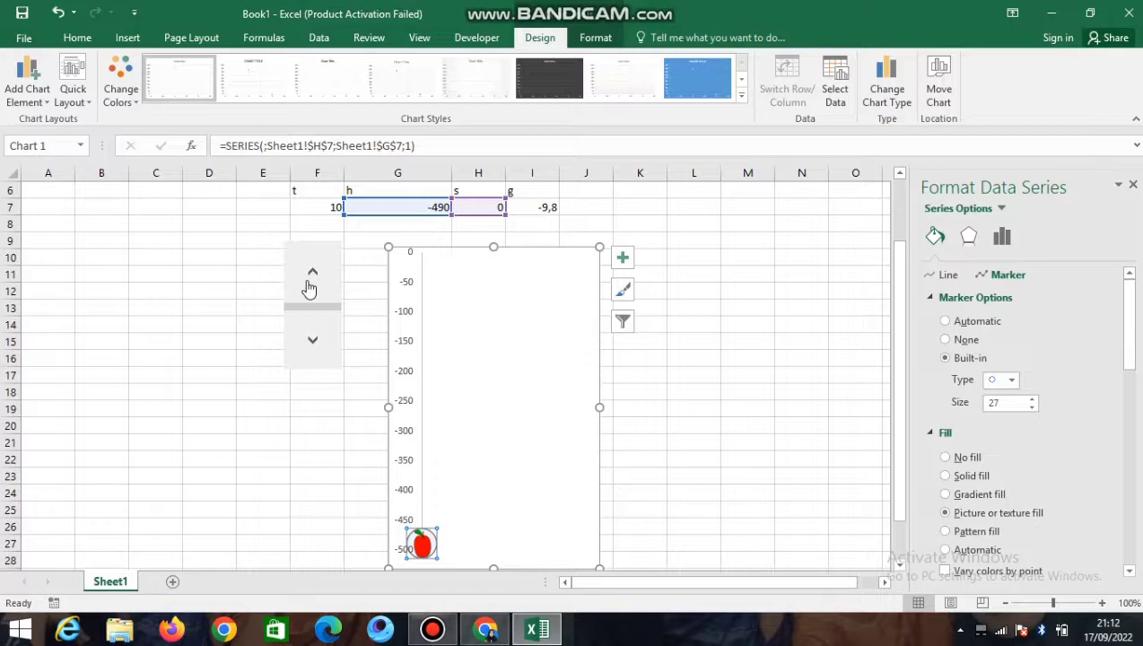
Step: Raise t to 10 with the scroll bar to check the apple marker falling down the chart
{"action": "left_click", "coordinate": [317, 343]}
{"action": "left_click", "coordinate": [432, 629]}
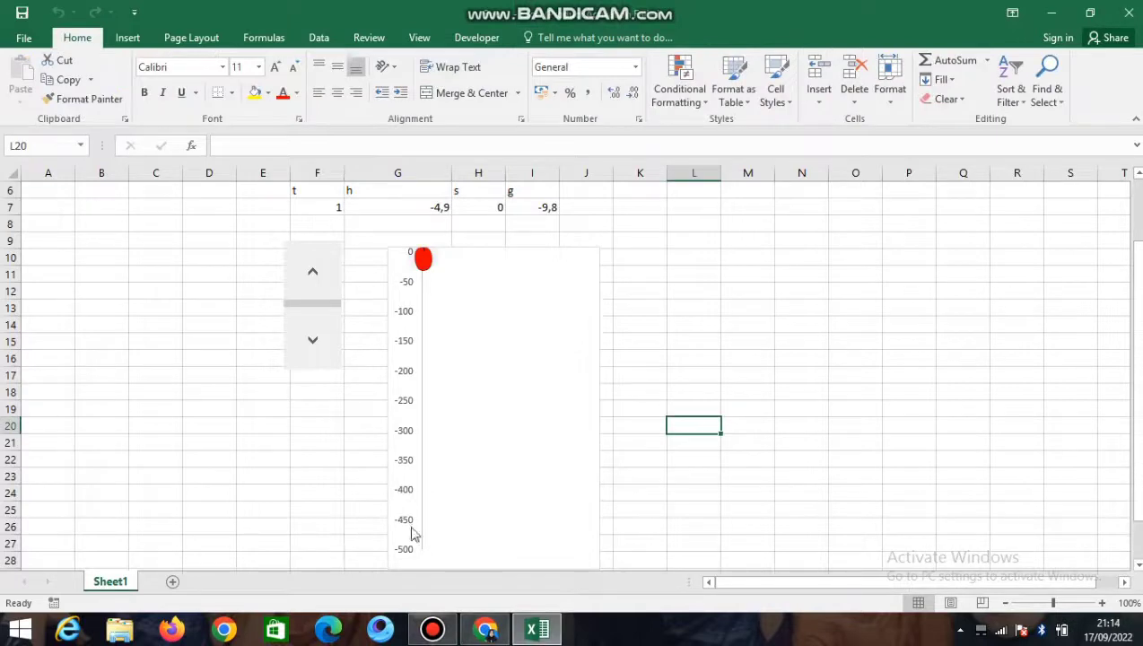
{"action": "left_click", "coordinate": [321, 350]}
{"action": "left_click", "coordinate": [321, 350]}
{"action": "left_click", "coordinate": [321, 350]}
{"action": "left_click", "coordinate": [323, 351]}
{"action": "left_click", "coordinate": [323, 352]}
{"action": "left_click", "coordinate": [323, 351]}
{"action": "left_click", "coordinate": [323, 351]}
{"action": "left_click", "coordinate": [323, 351]}
{"action": "left_click", "coordinate": [323, 352]}
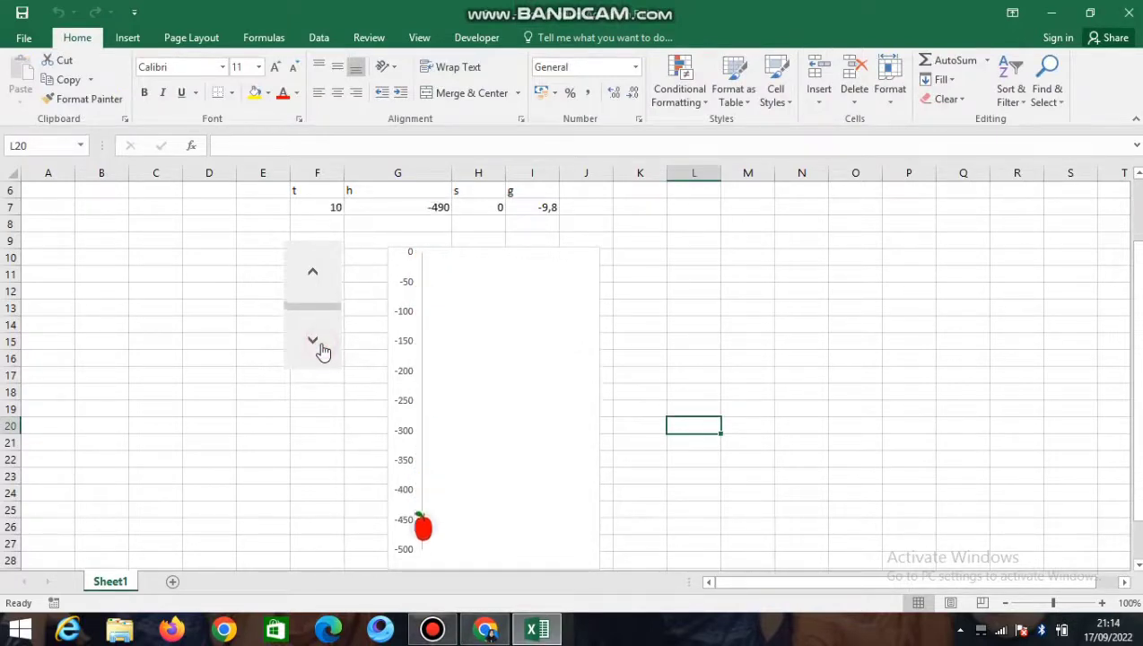
Step: Lower t to 1 with the scroll bar to check the apple marker moving back up the chart
{"action": "left_click", "coordinate": [329, 299]}
{"action": "left_click", "coordinate": [329, 299]}
{"action": "left_click", "coordinate": [329, 299]}
{"action": "left_click", "coordinate": [328, 299]}
{"action": "left_click", "coordinate": [329, 299]}
{"action": "left_click", "coordinate": [329, 299]}
{"action": "left_click", "coordinate": [329, 299]}
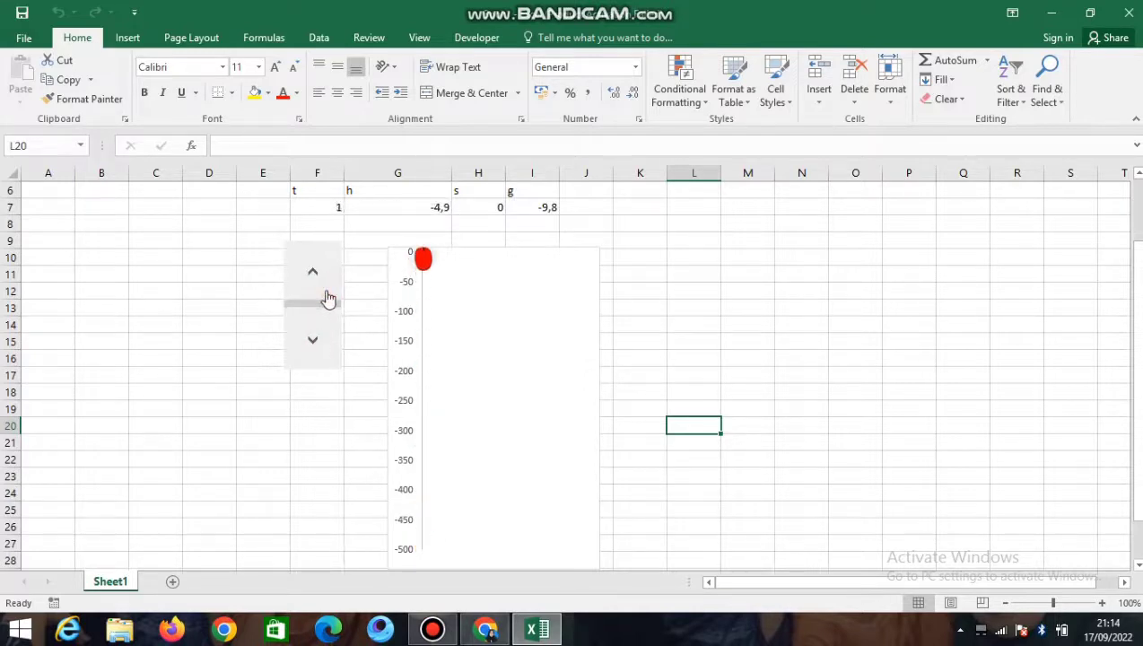